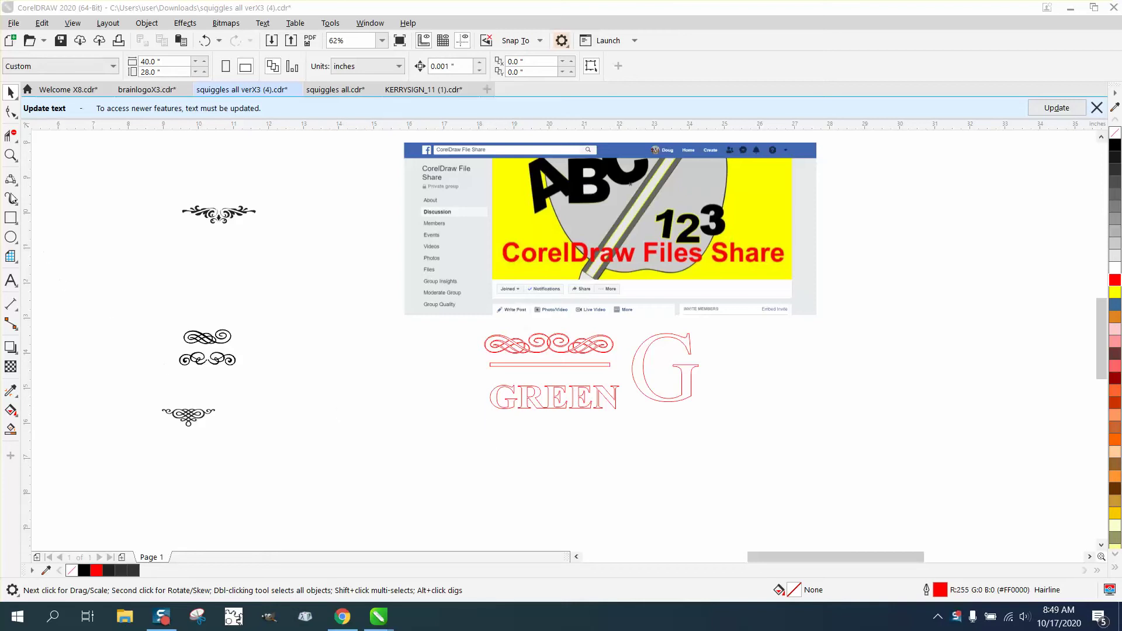
Step: Zoom in to inspect the GREEN lettering, the squiggles and the Facebook screenshot
click(11, 156)
drag(464, 311, 750, 453)
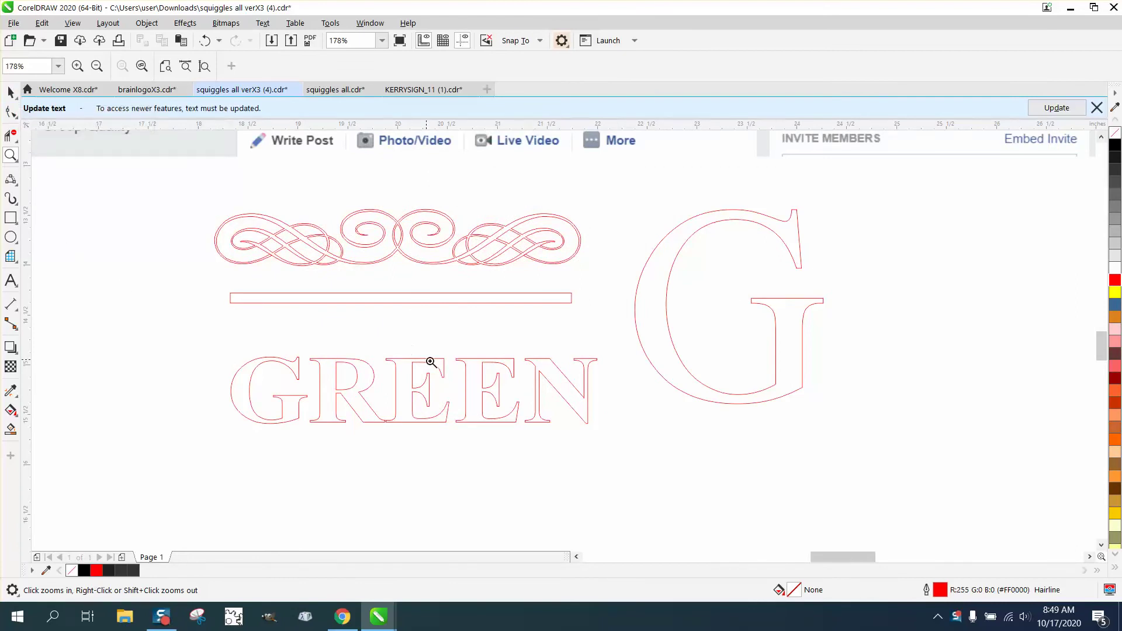
scroll(432, 362, down, 2)
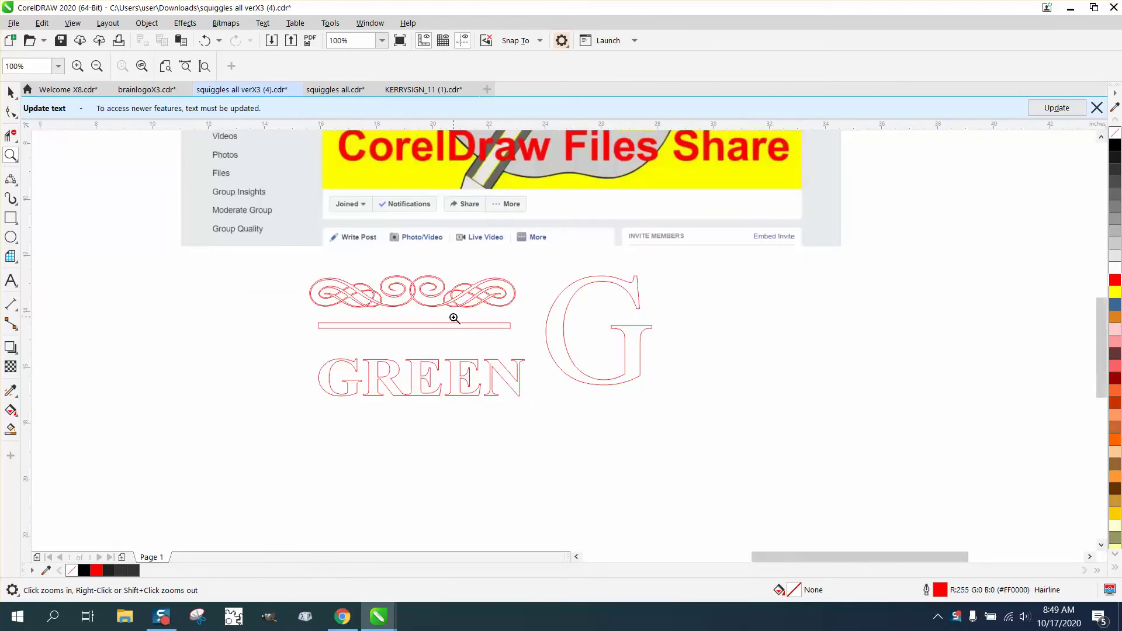
scroll(454, 318, down, 2)
drag(305, 146, 689, 294)
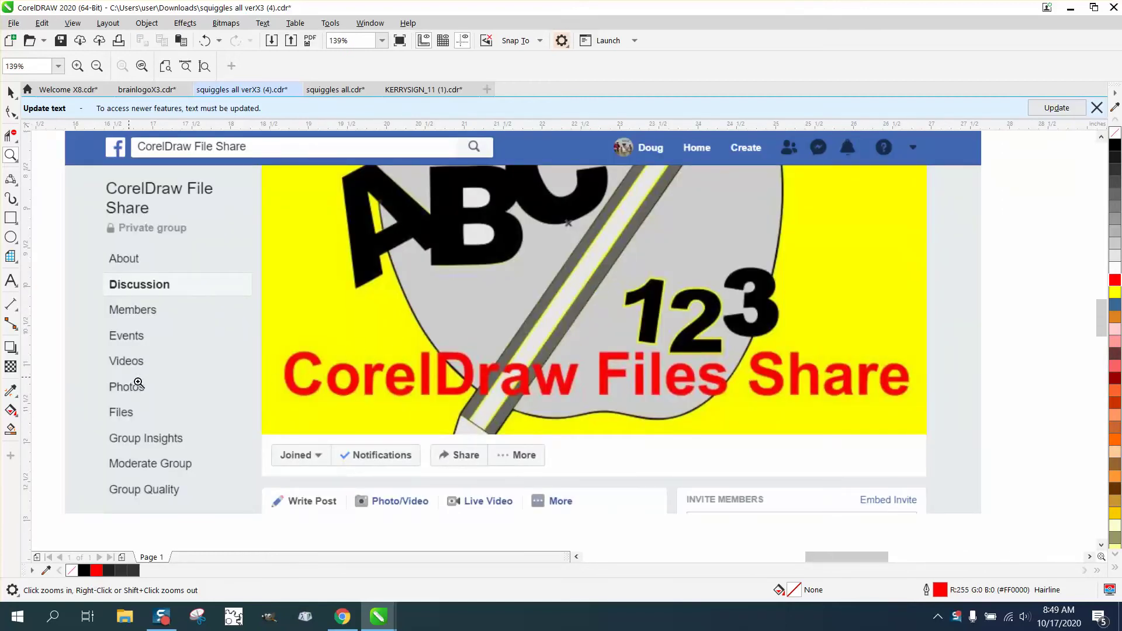
scroll(334, 397, down, 5)
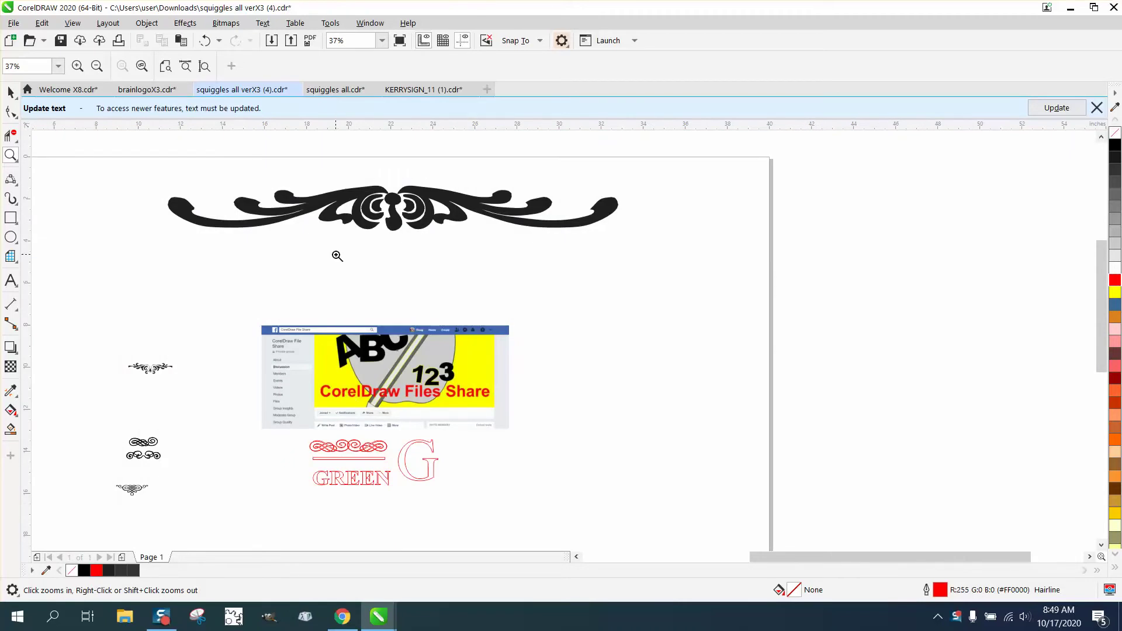
click(349, 91)
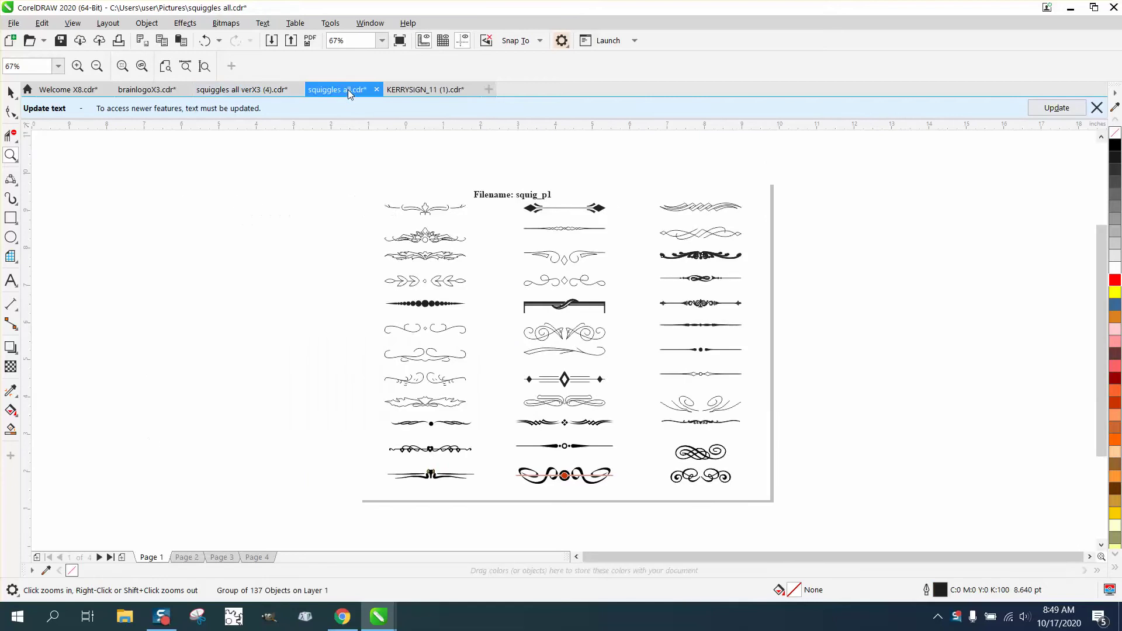
click(254, 559)
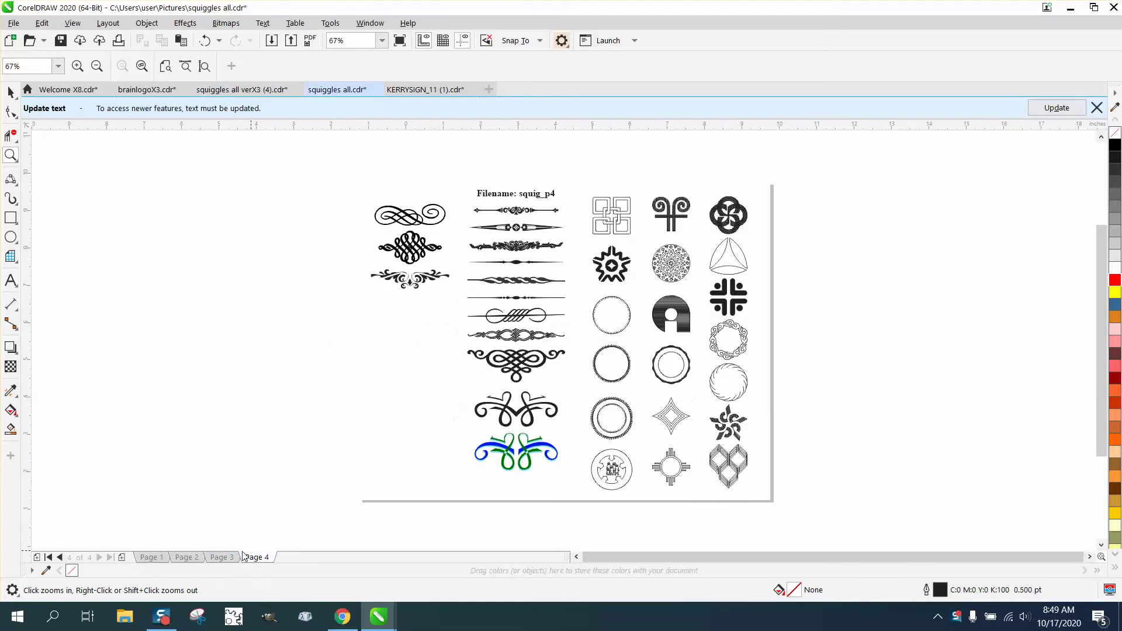
click(220, 557)
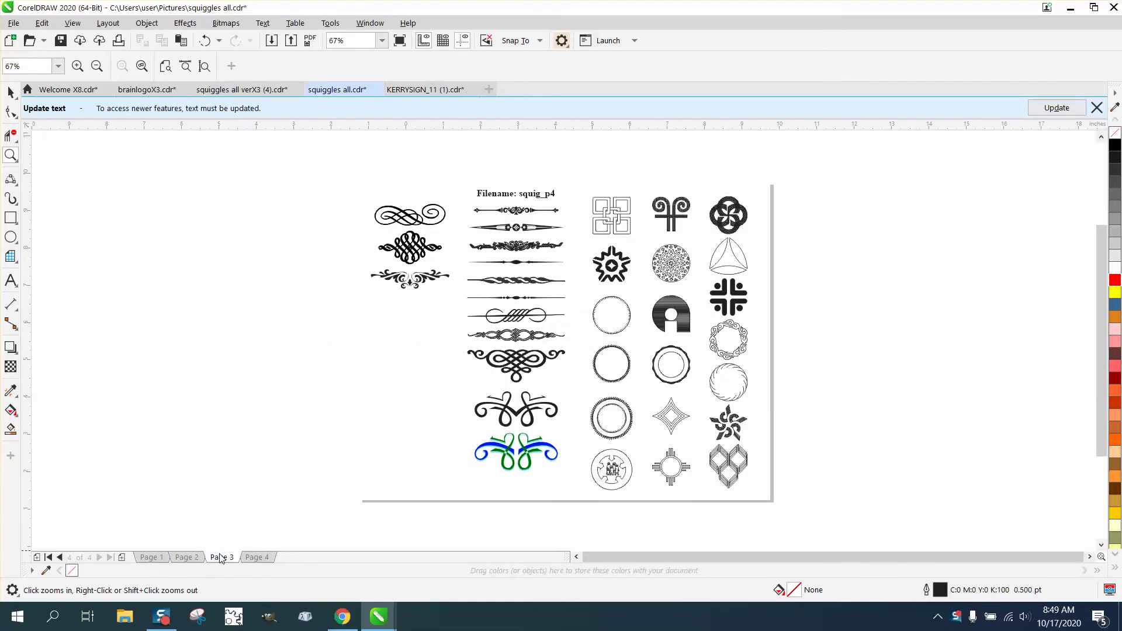
click(186, 558)
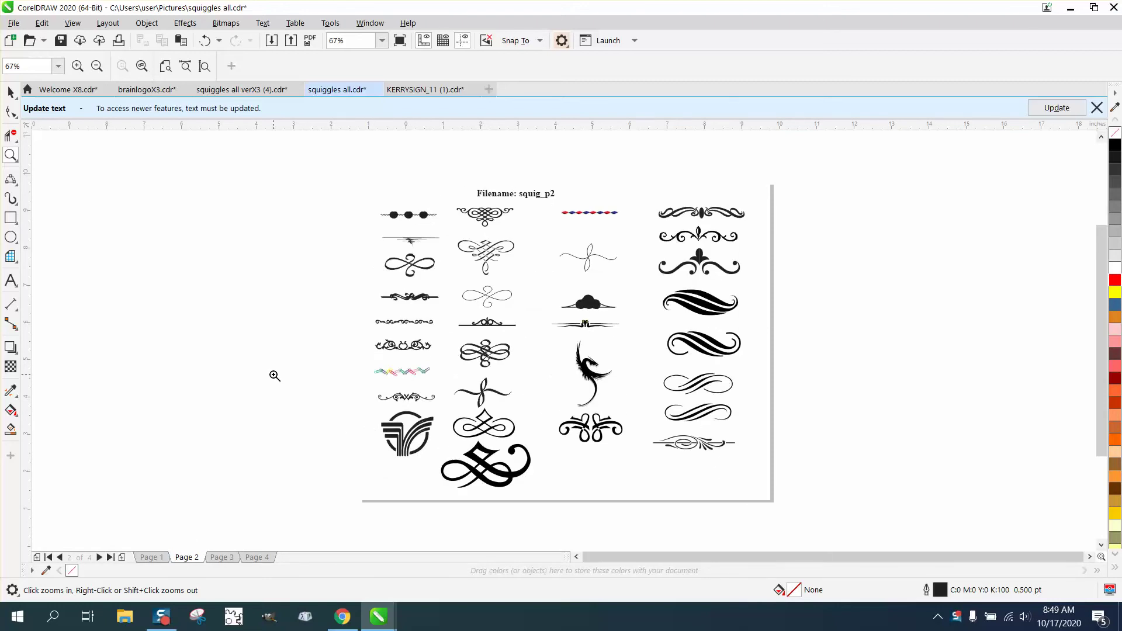
click(150, 557)
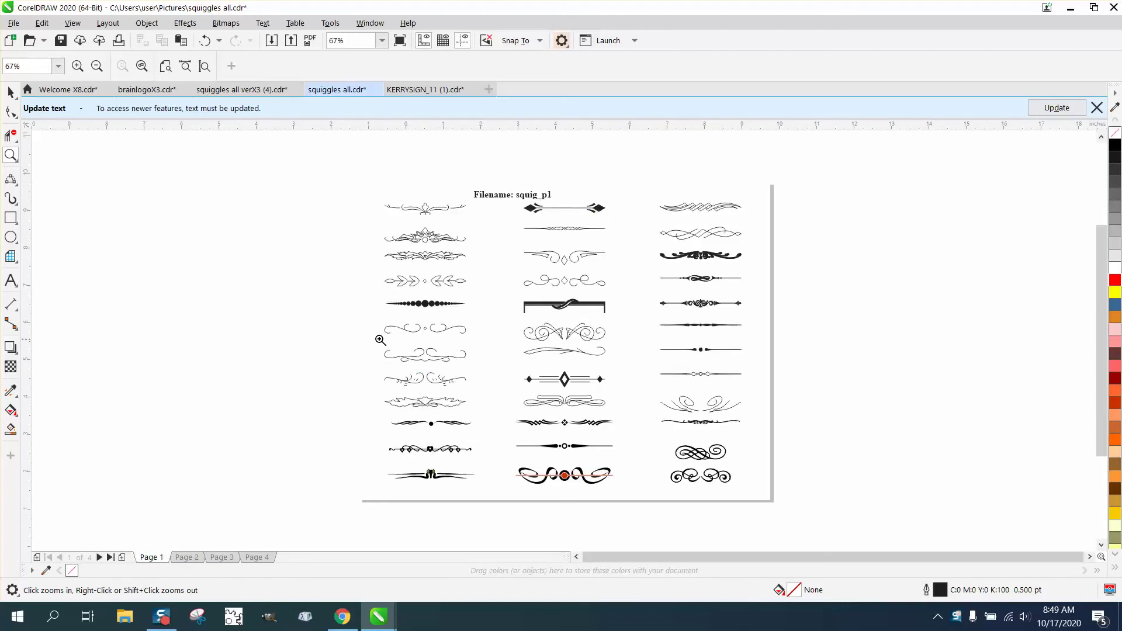
Step: Ungroup the left column of ornaments in the squiggles library
click(10, 92)
click(414, 287)
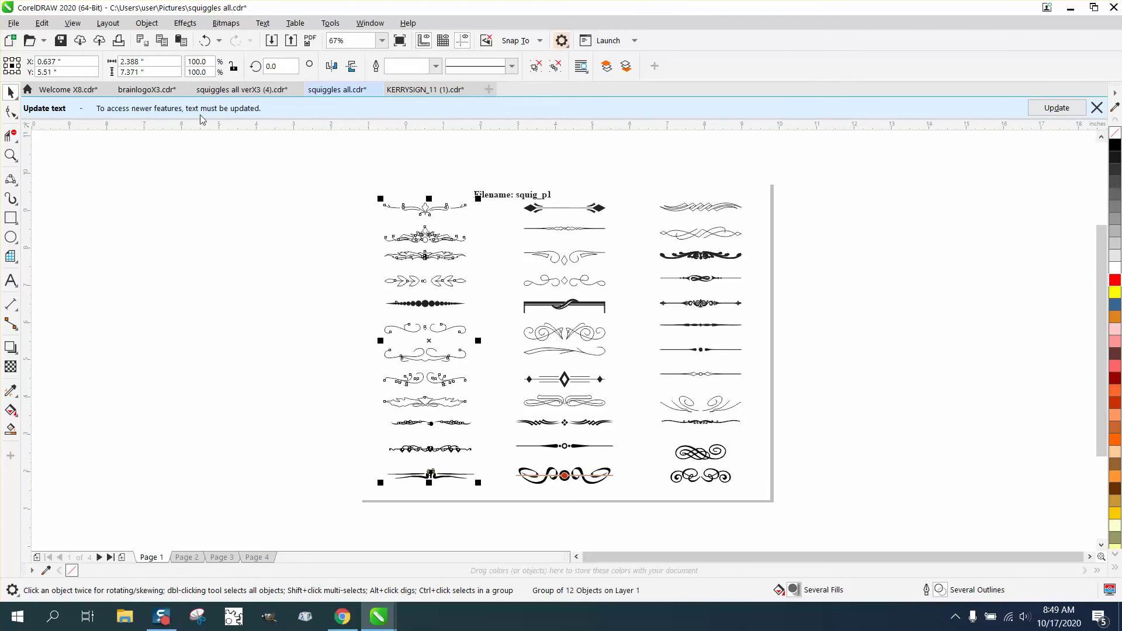
click(146, 24)
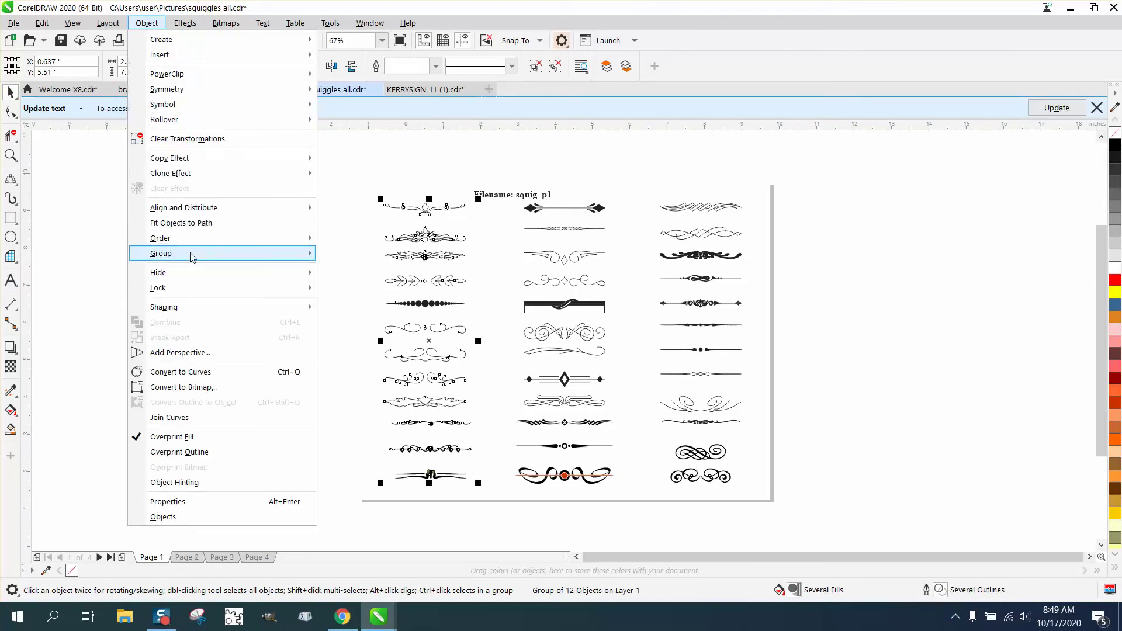
mouse_move(188, 253)
click(358, 271)
click(353, 285)
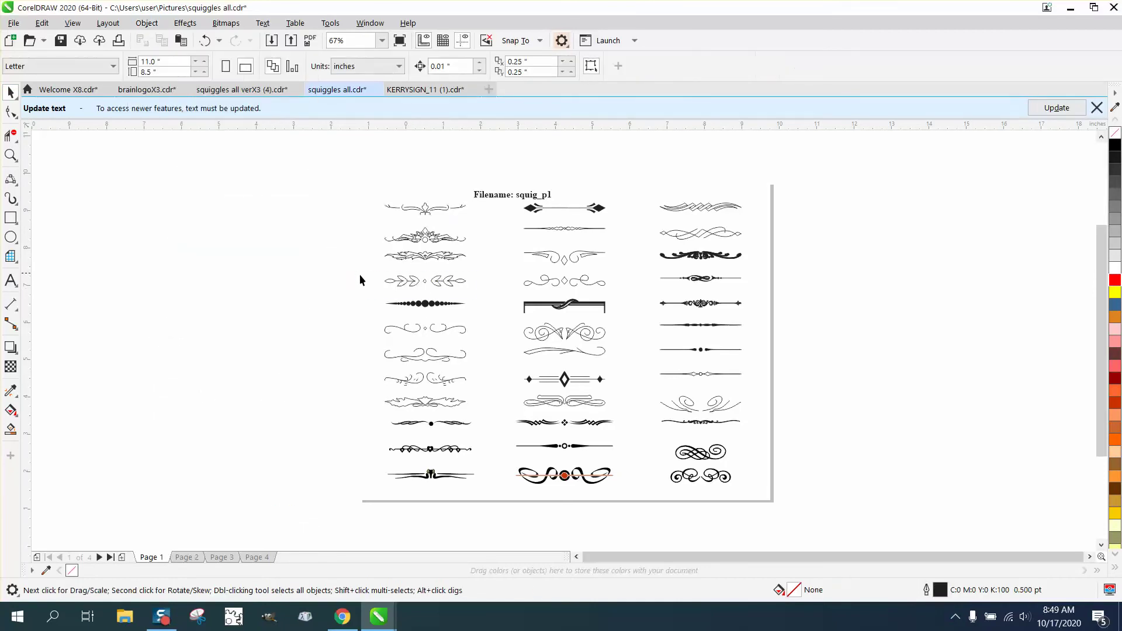
Step: Select only the fourth left-column leaf-and-dot ornament and copy it
drag(485, 299, 485, 299)
right_click(431, 286)
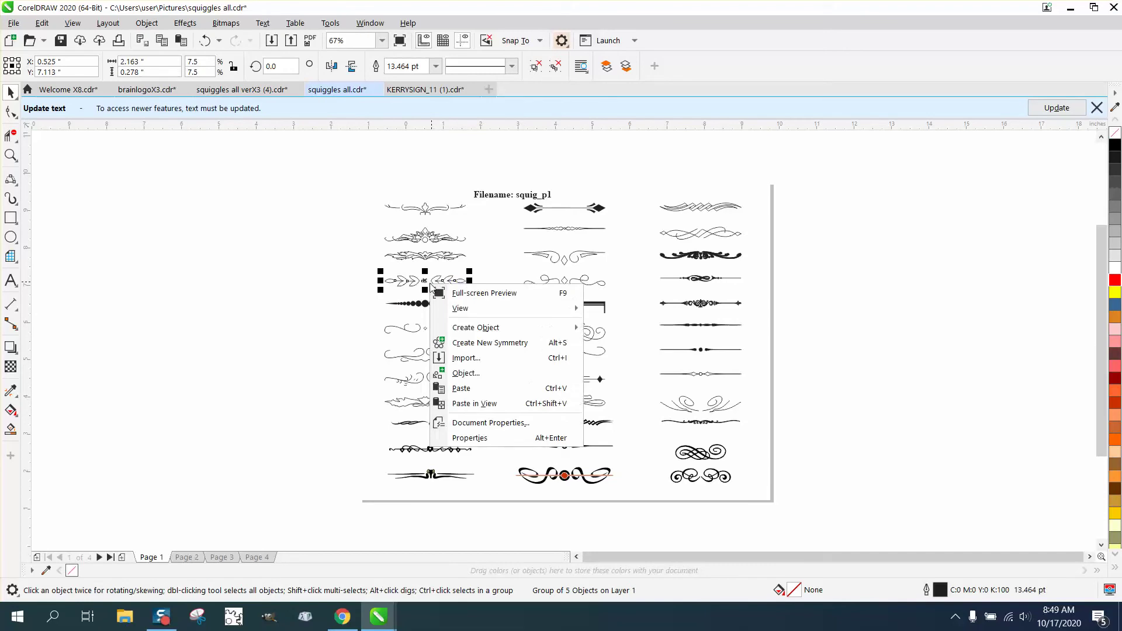
click(332, 337)
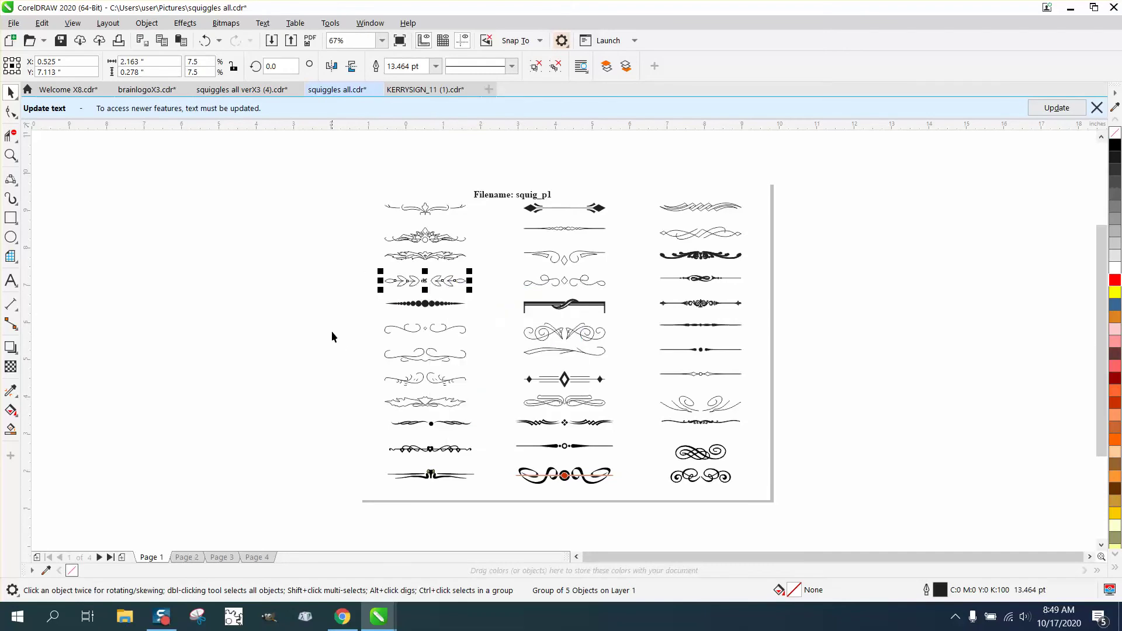
drag(357, 258, 490, 295)
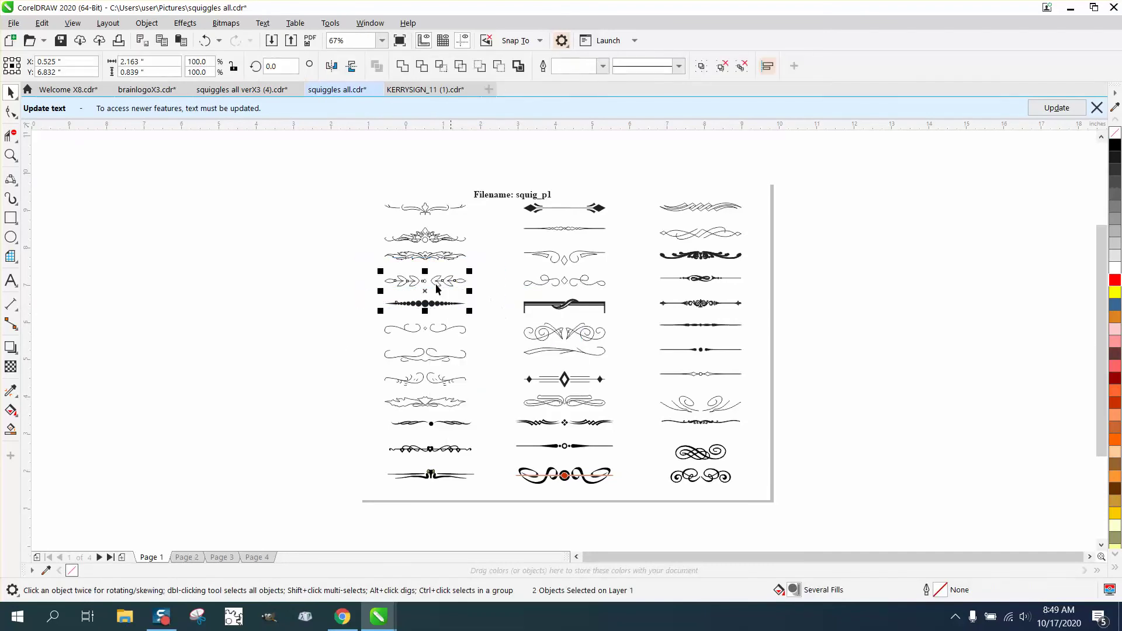
click(338, 280)
drag(364, 262, 480, 296)
click(424, 280)
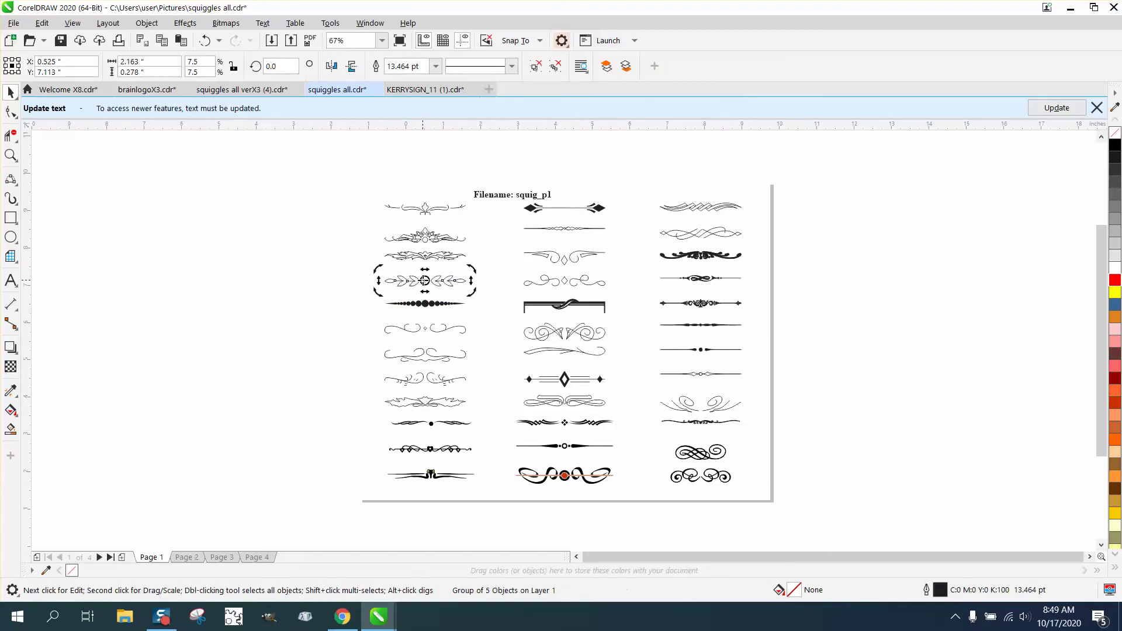
right_click(424, 281)
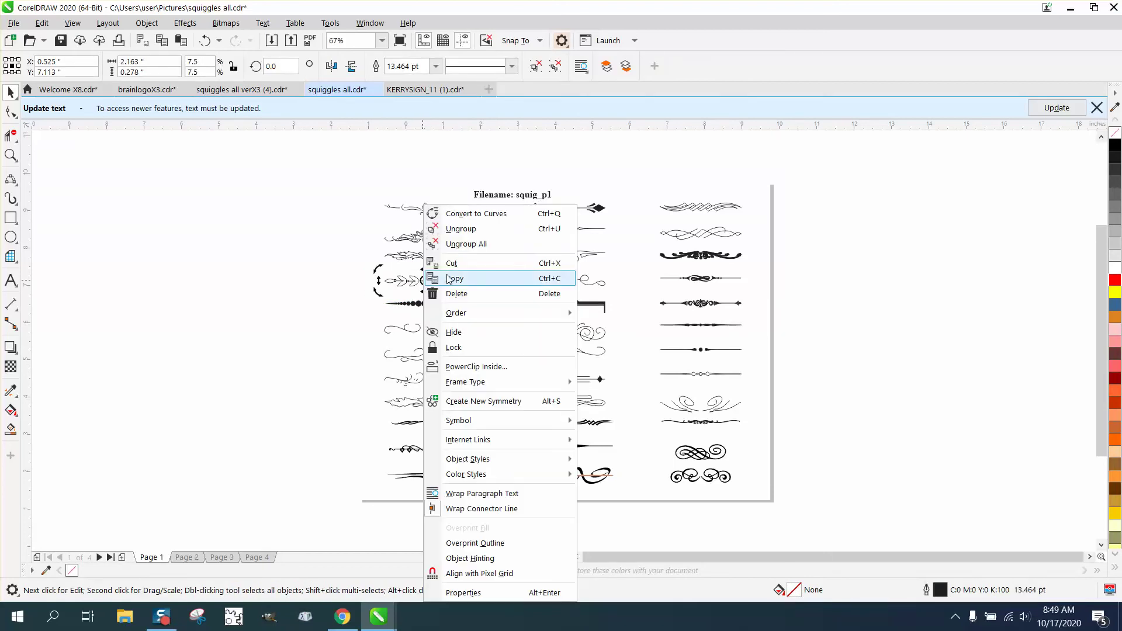
click(449, 279)
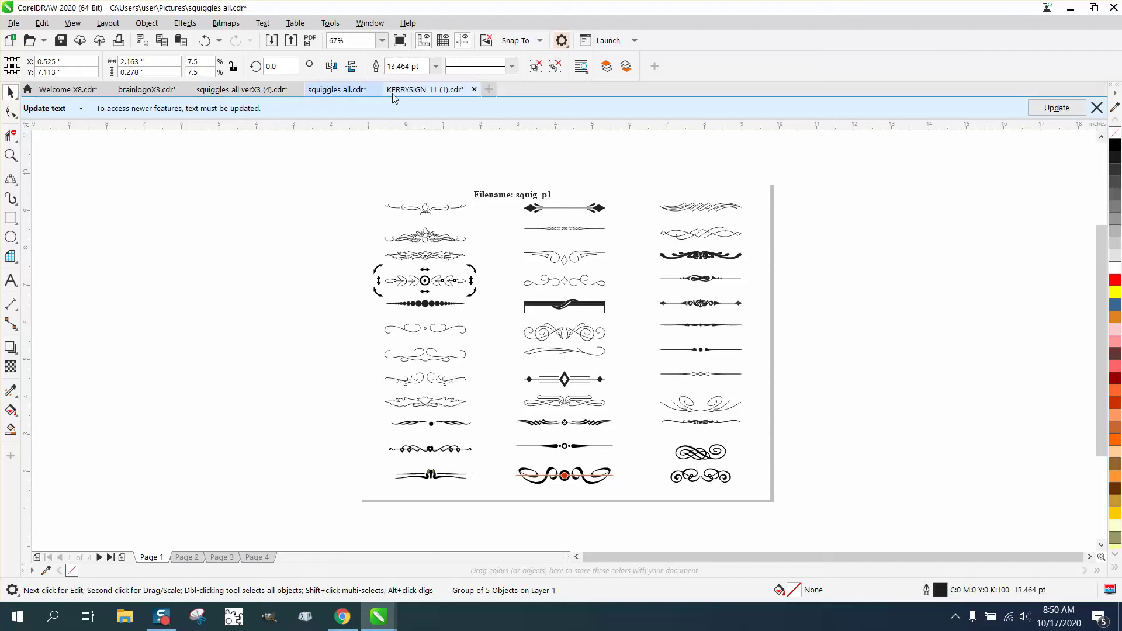
Step: Paste the leaf-and-dot ornament into the GREEN design above the Facebook screenshot
click(263, 90)
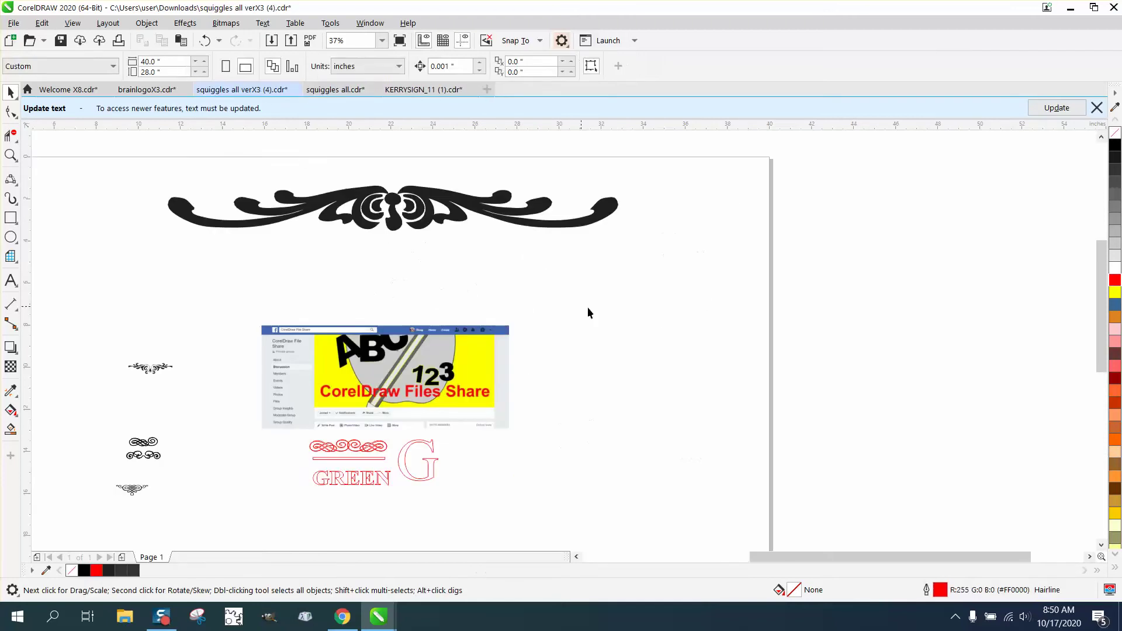
right_click(604, 311)
click(642, 416)
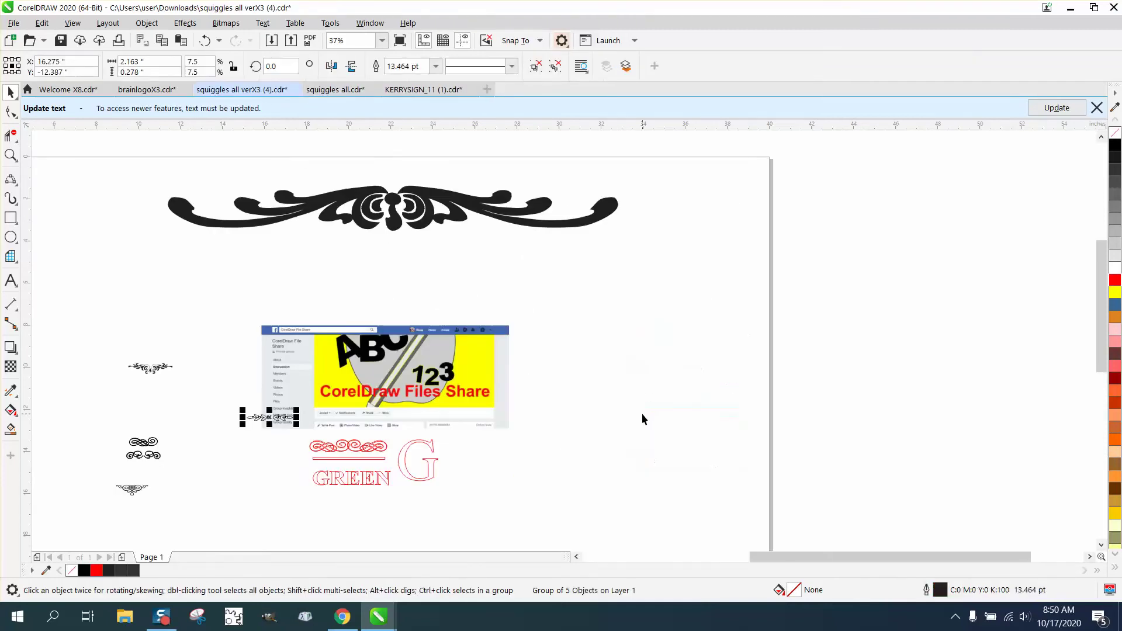
drag(272, 418, 214, 312)
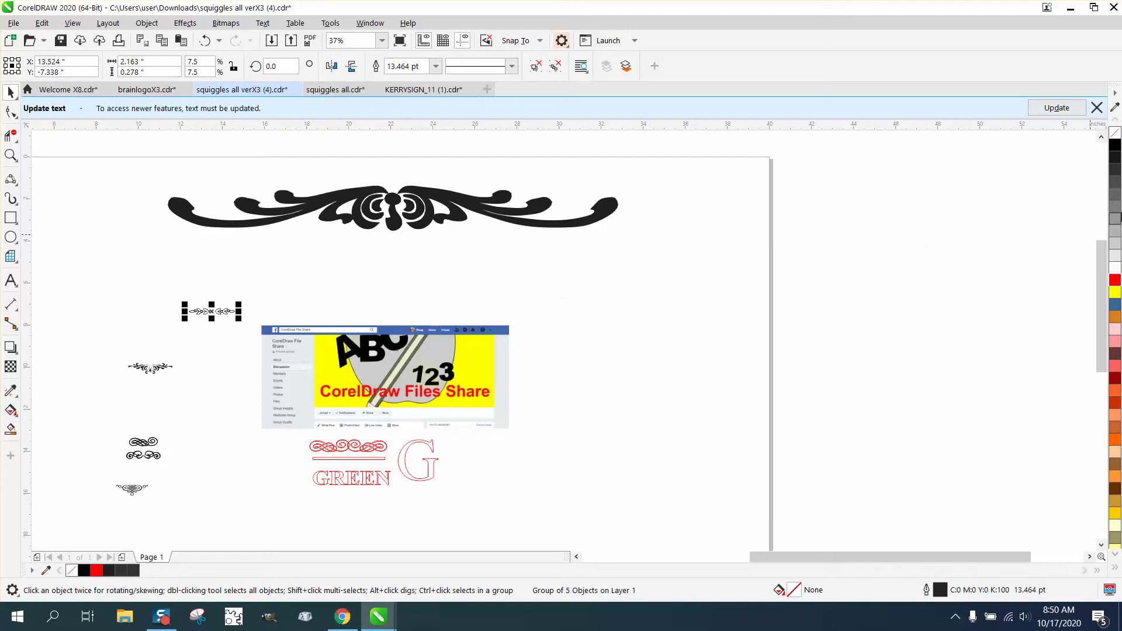
click(1097, 107)
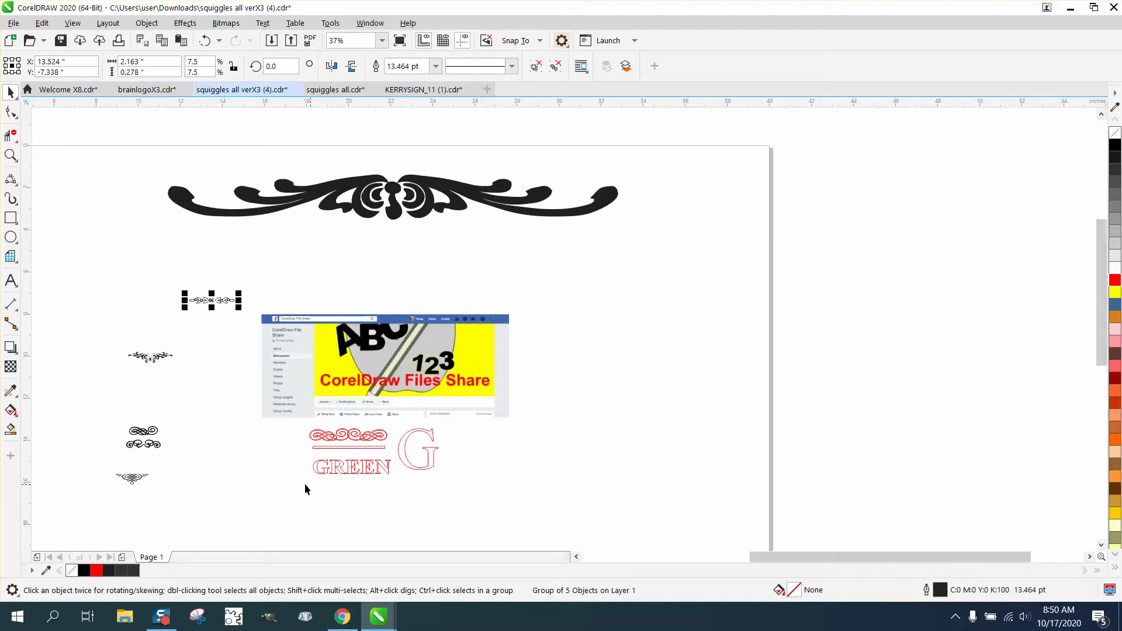
Step: Remove the upper swirl ornament's black fill so only its outlines remain
click(10, 155)
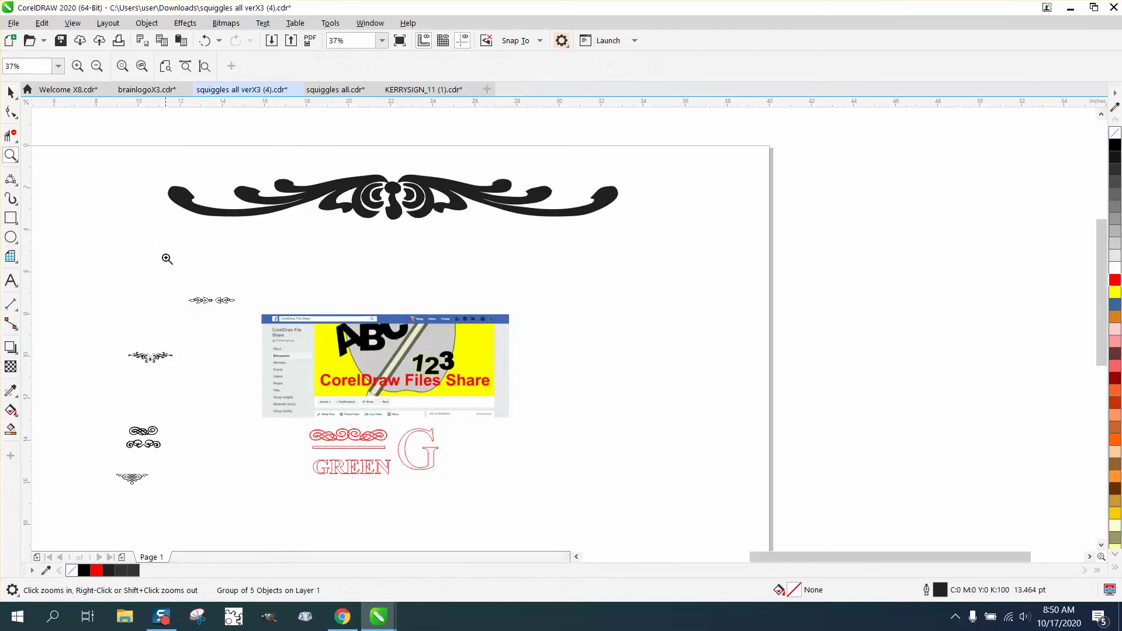
drag(114, 433, 190, 457)
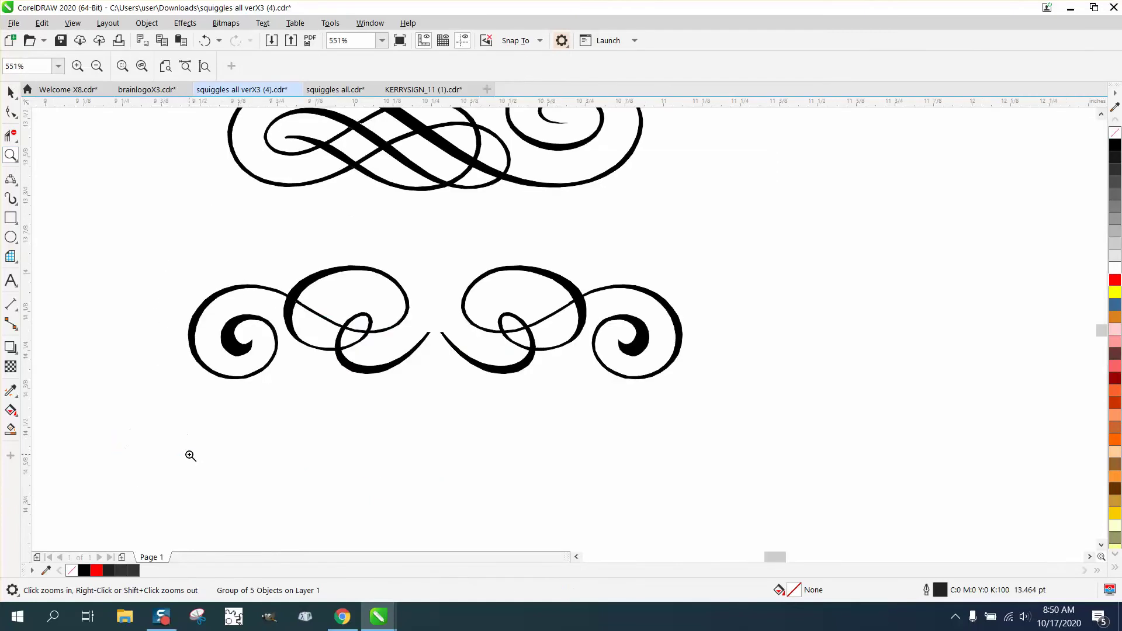
right_click(376, 442)
drag(287, 237, 619, 307)
click(7, 91)
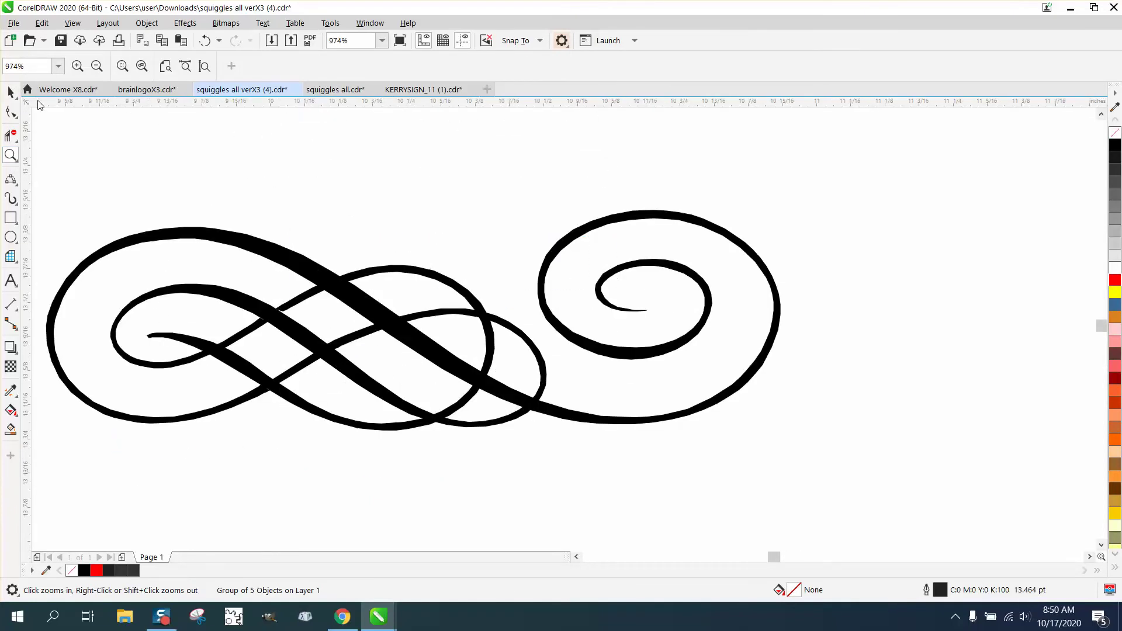
click(266, 252)
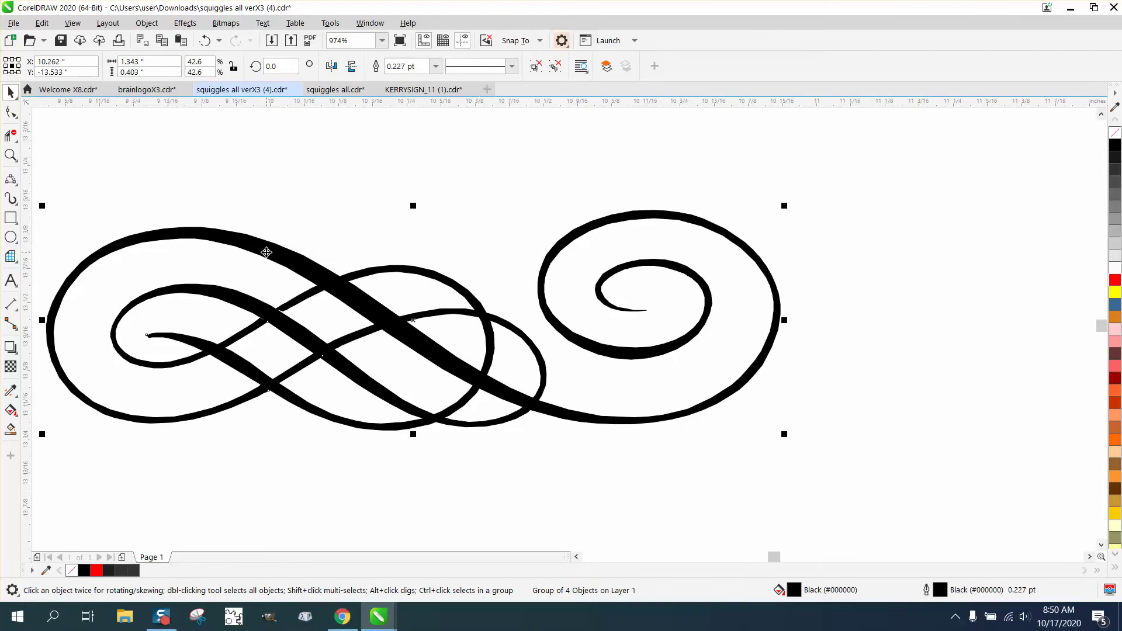
click(1115, 133)
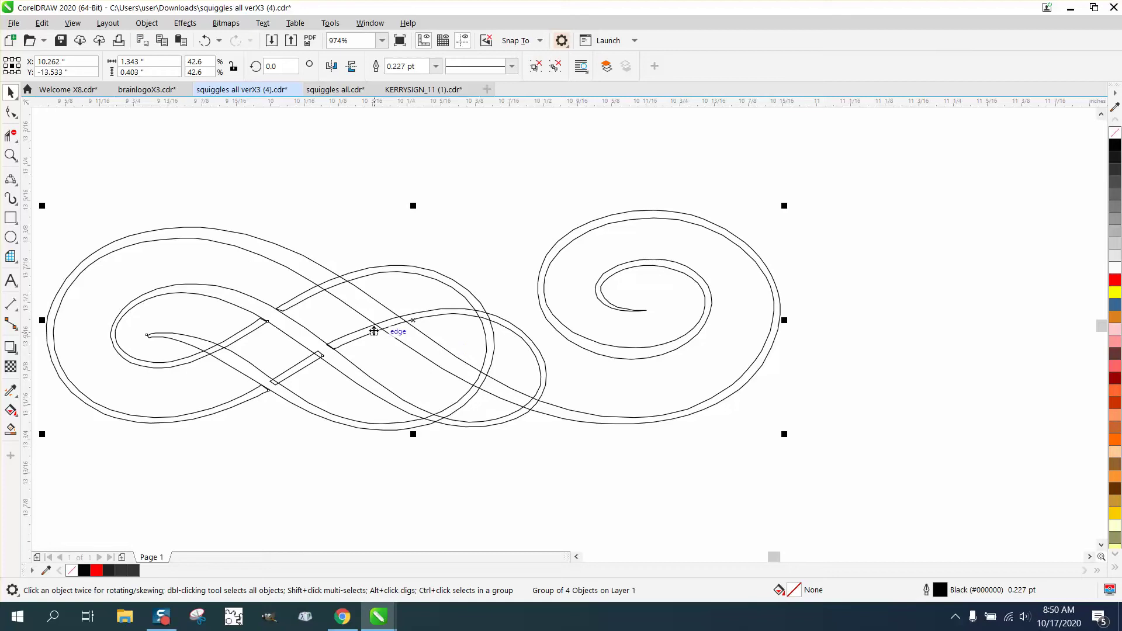
Step: Zoom in on the swirl's crossing strokes and select the group of four squiggle curves
scroll(375, 331, down, 2)
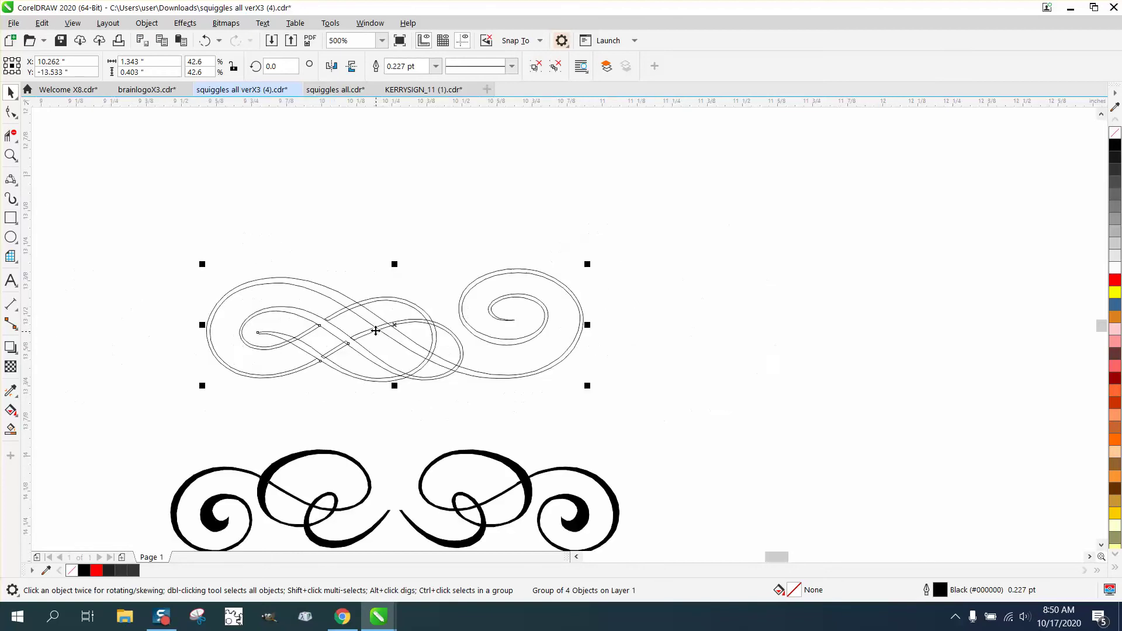
click(11, 154)
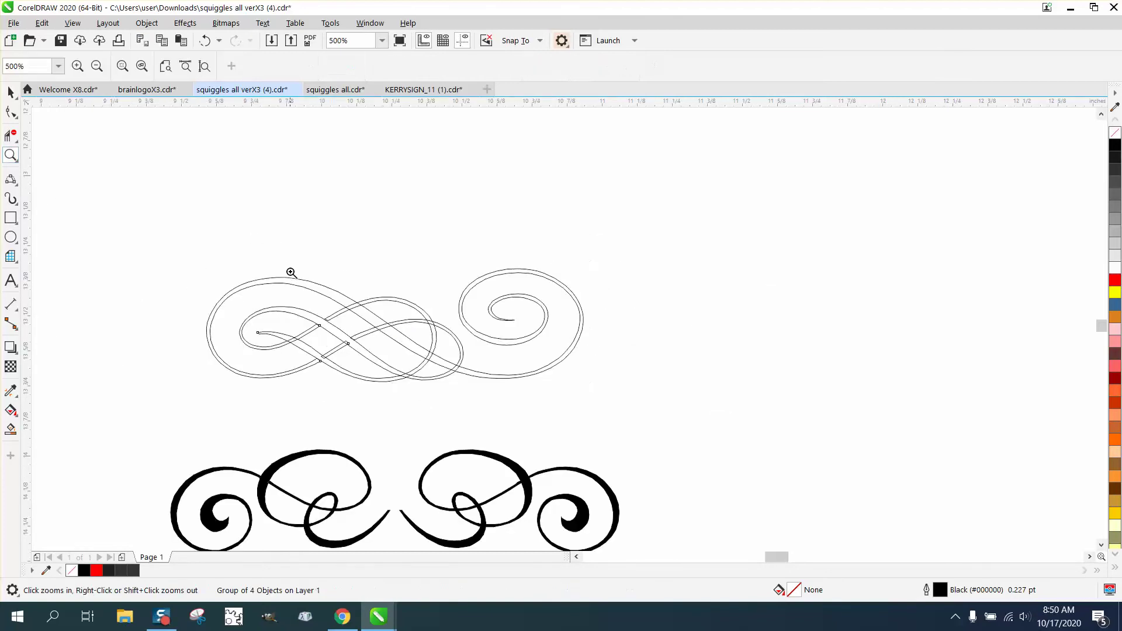
click(444, 370)
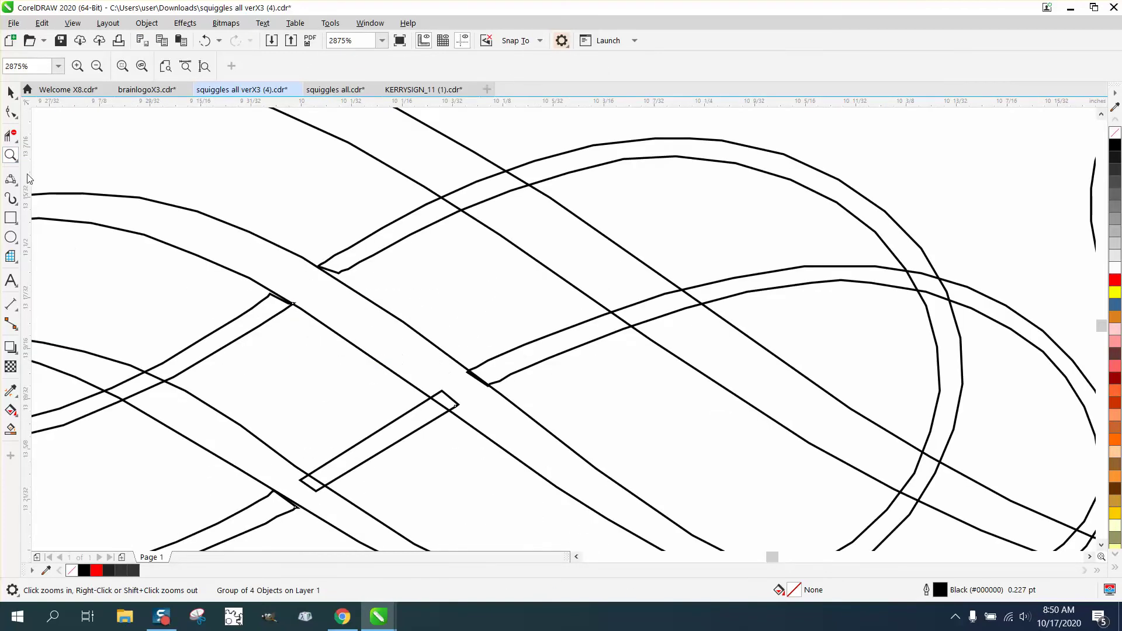
click(11, 111)
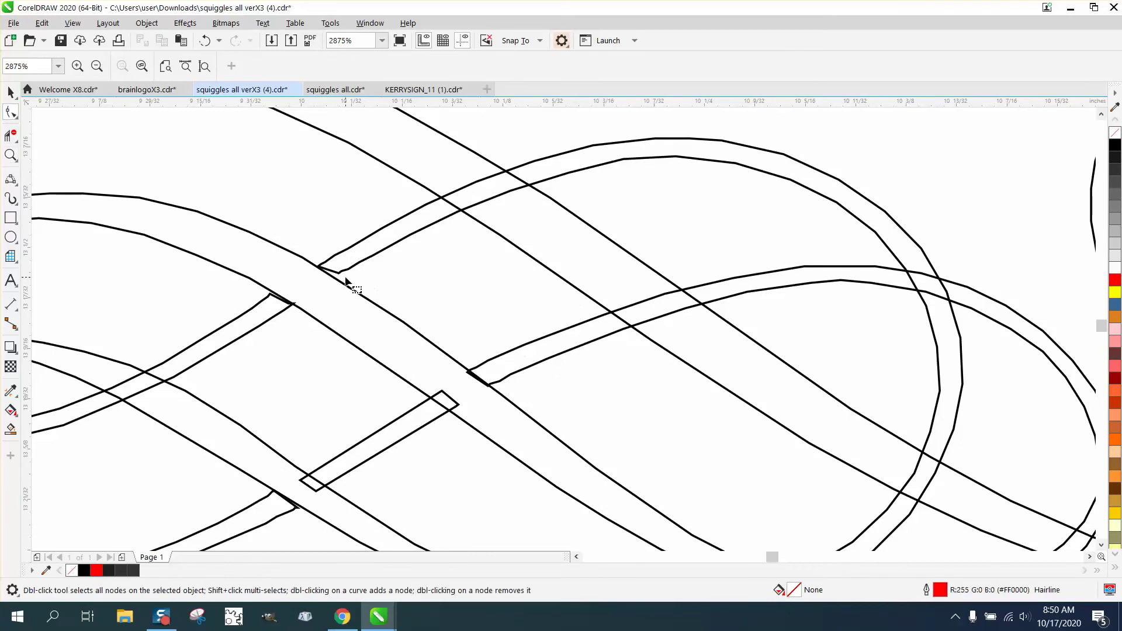
click(10, 92)
click(170, 201)
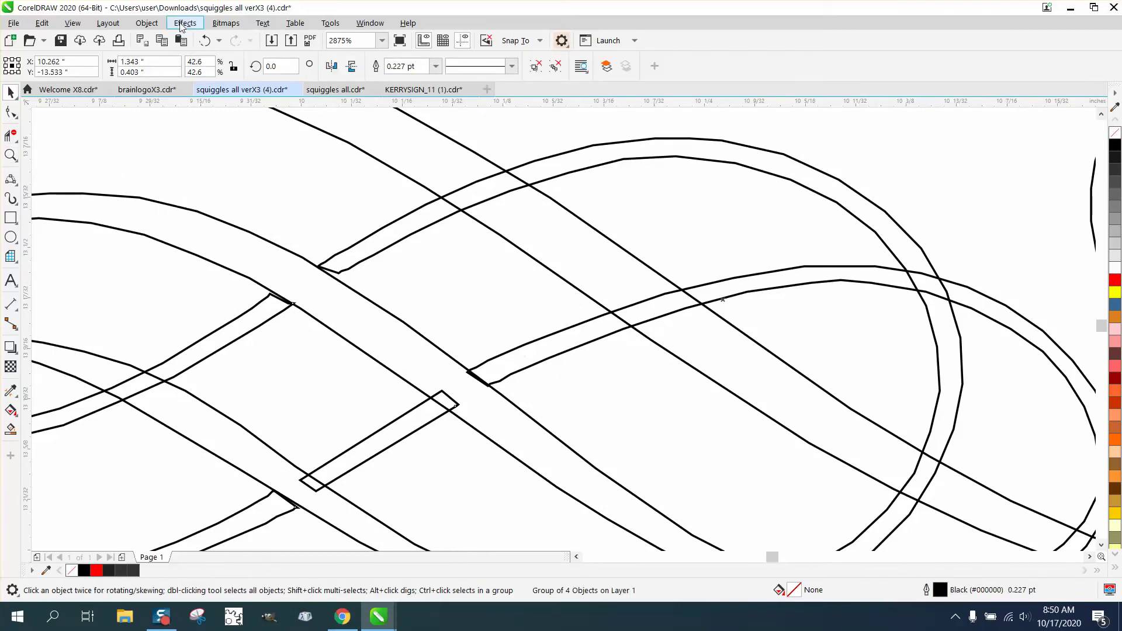
click(147, 23)
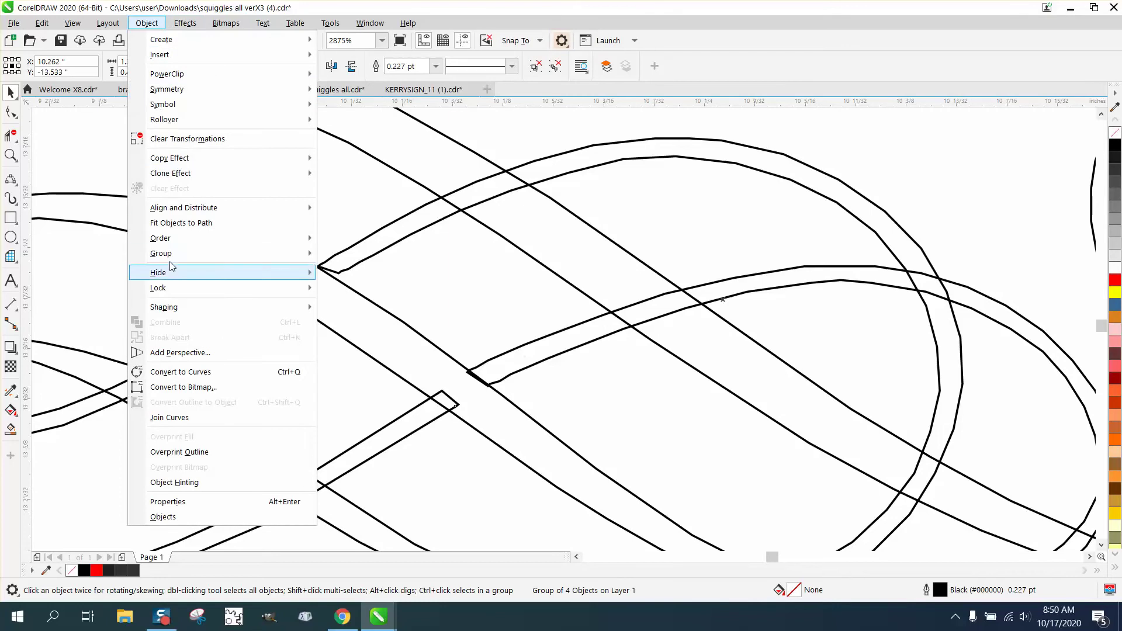
Step: Ungroup the four curves and zoom closely into the strand junction for node editing
mouse_move(171, 258)
click(337, 272)
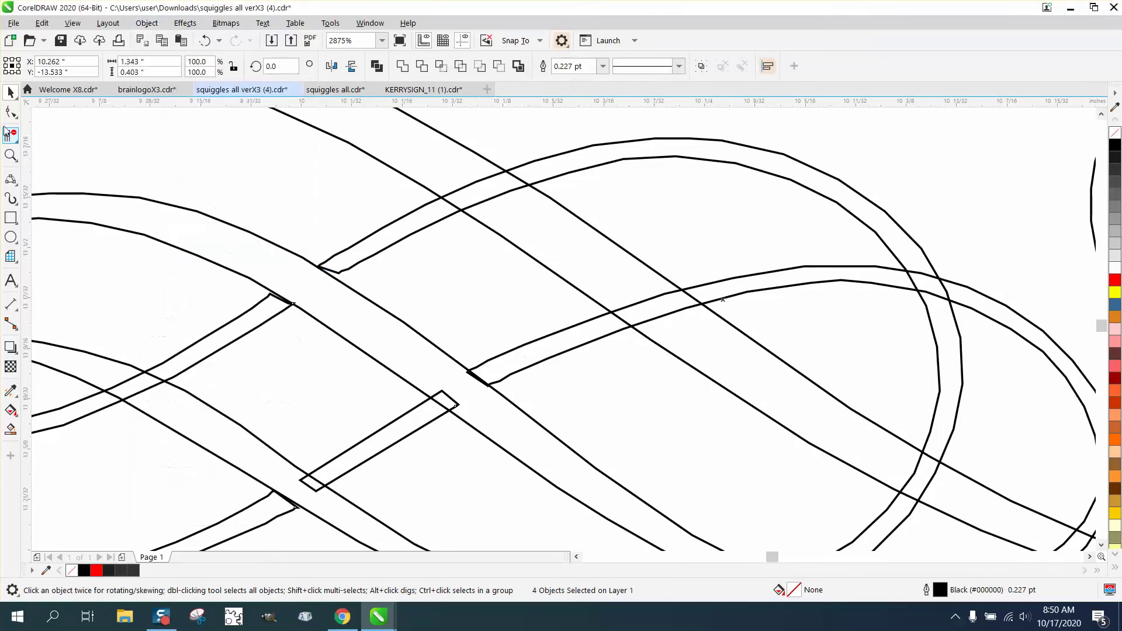
key(F10)
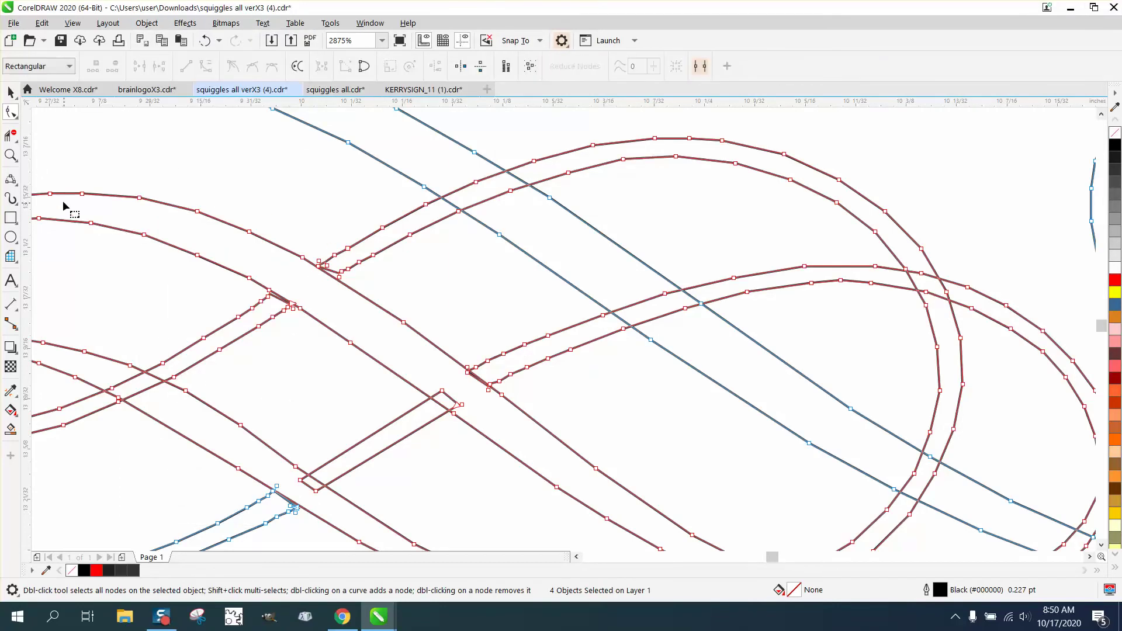
click(11, 155)
drag(291, 236, 472, 358)
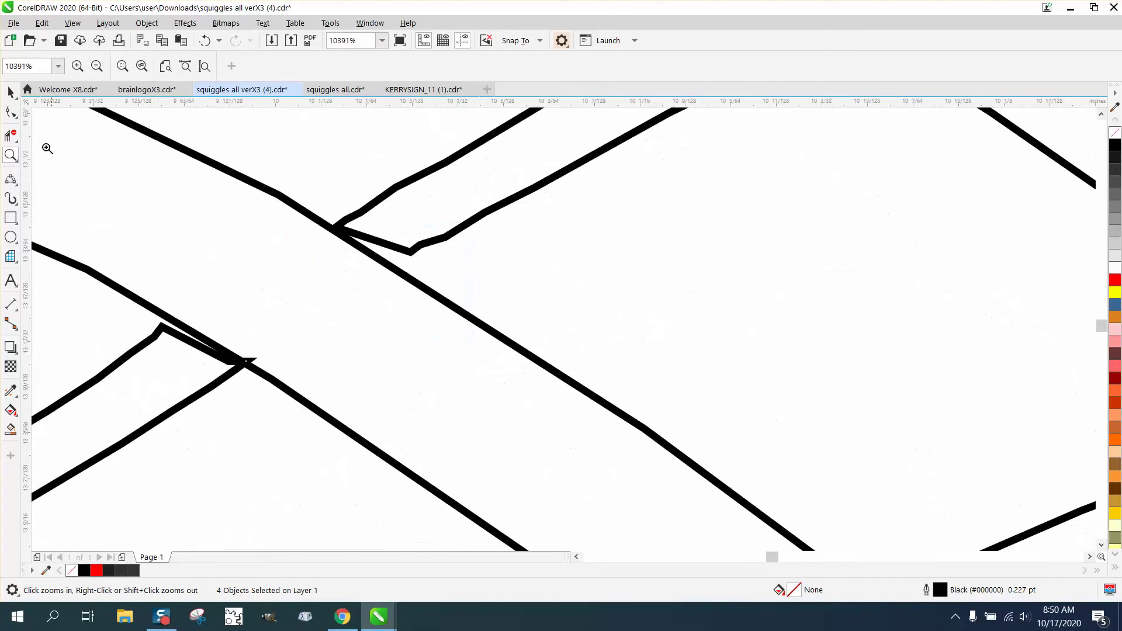
click(11, 111)
Step: Shift the junction nodes, delete redundant nodes, and drag end nodes to reshape the pointed tip
drag(328, 196, 357, 274)
drag(378, 151, 575, 262)
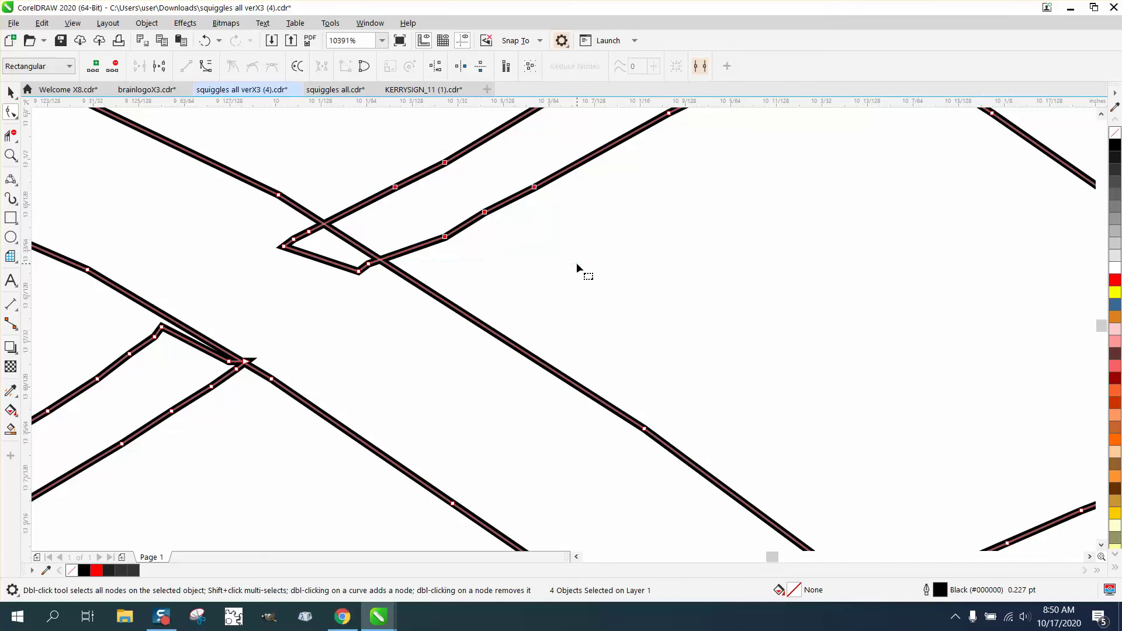
key(Delete)
drag(161, 325, 180, 304)
drag(232, 365, 264, 353)
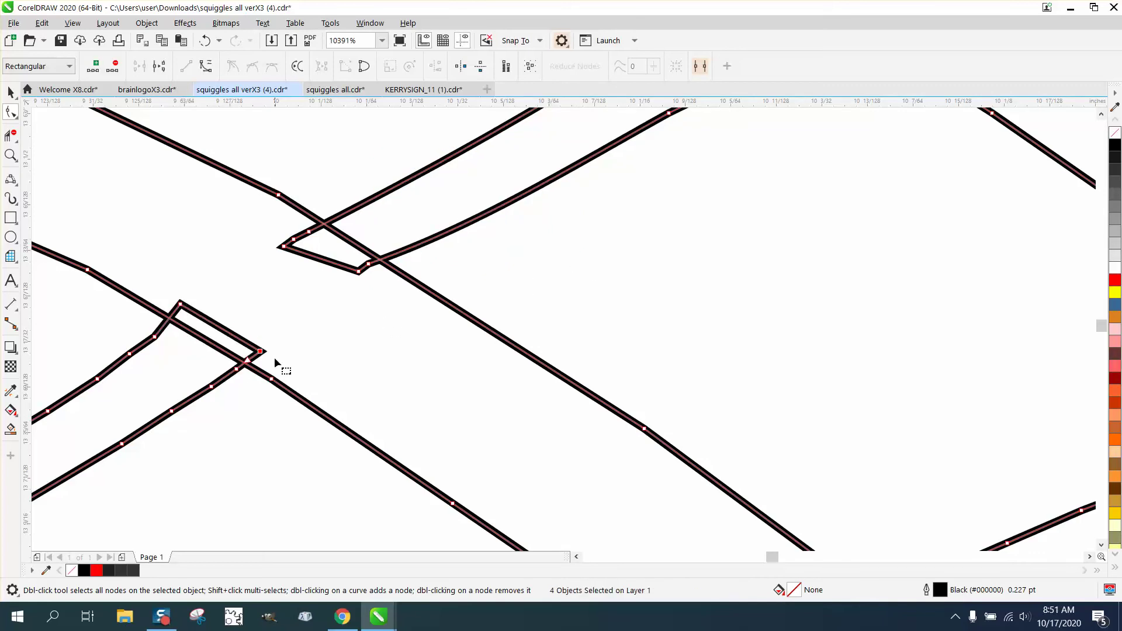
scroll(257, 365, down, 2)
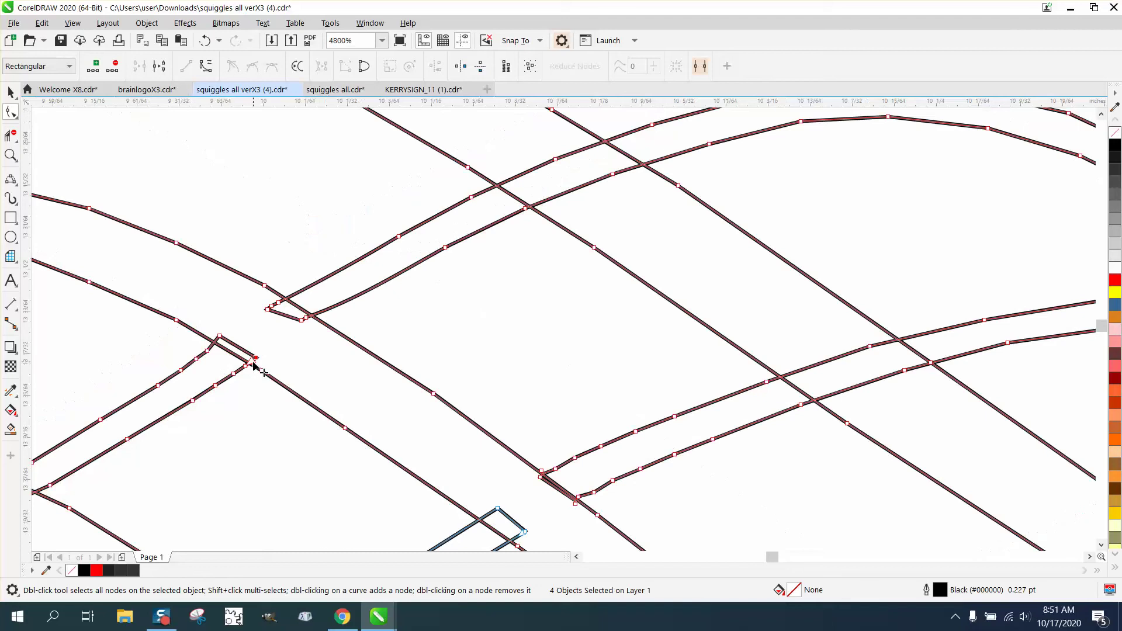
scroll(431, 416, down, 1)
Step: Select all four squiggle strands and weld them into one curve
scroll(448, 411, down, 1)
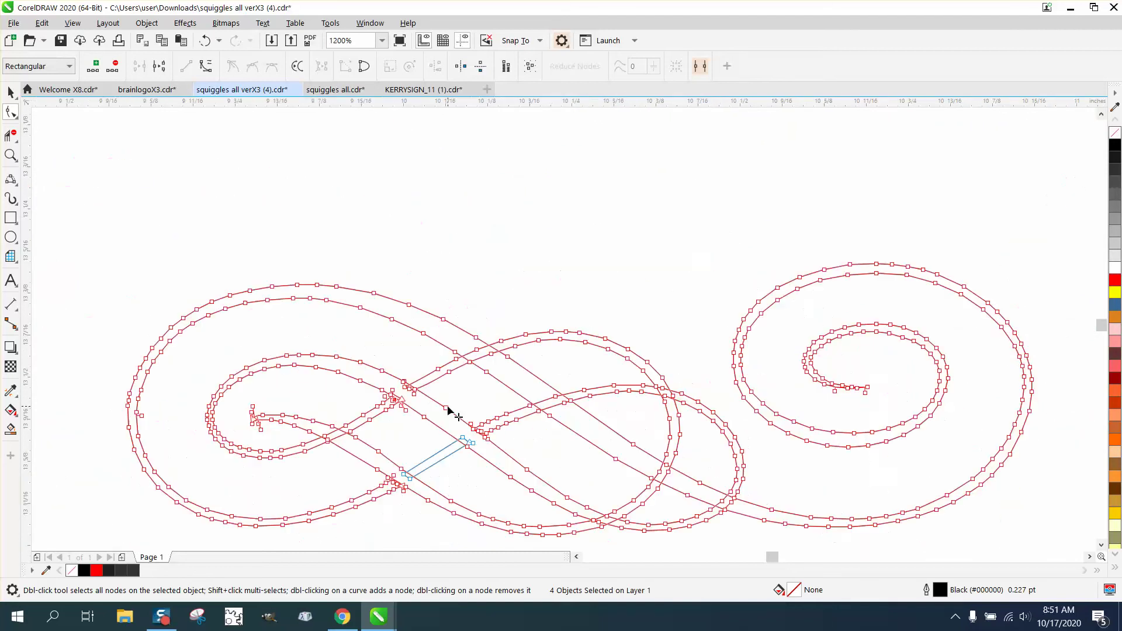
scroll(449, 412, down, 1)
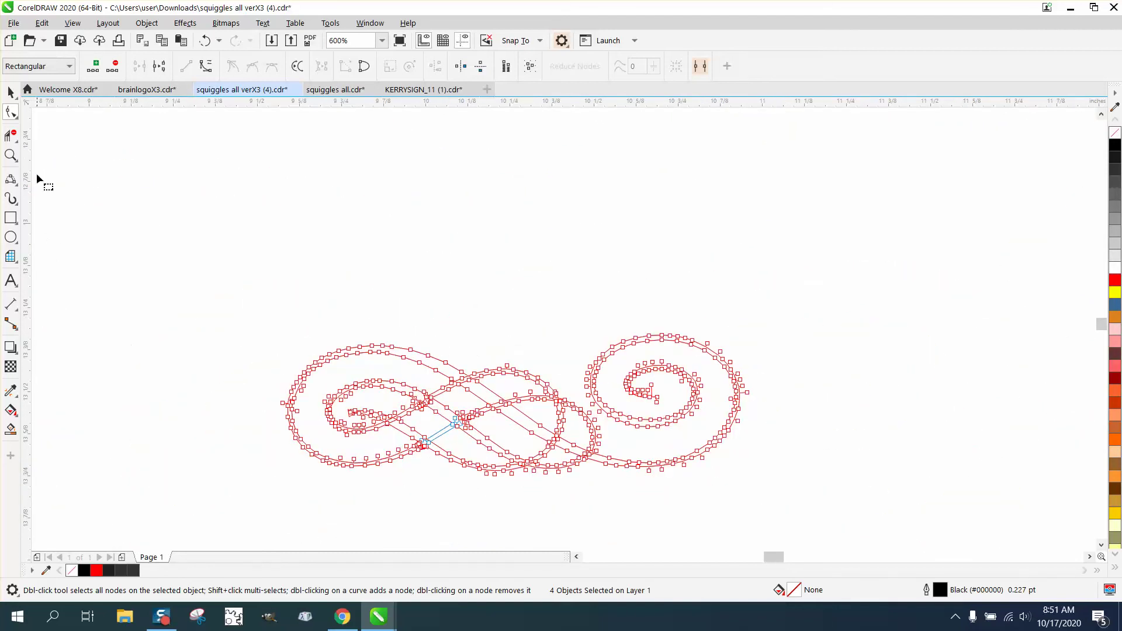
click(11, 92)
mouse_move(259, 281)
mouse_down()
mouse_move(331, 409)
mouse_move(757, 476)
mouse_up()
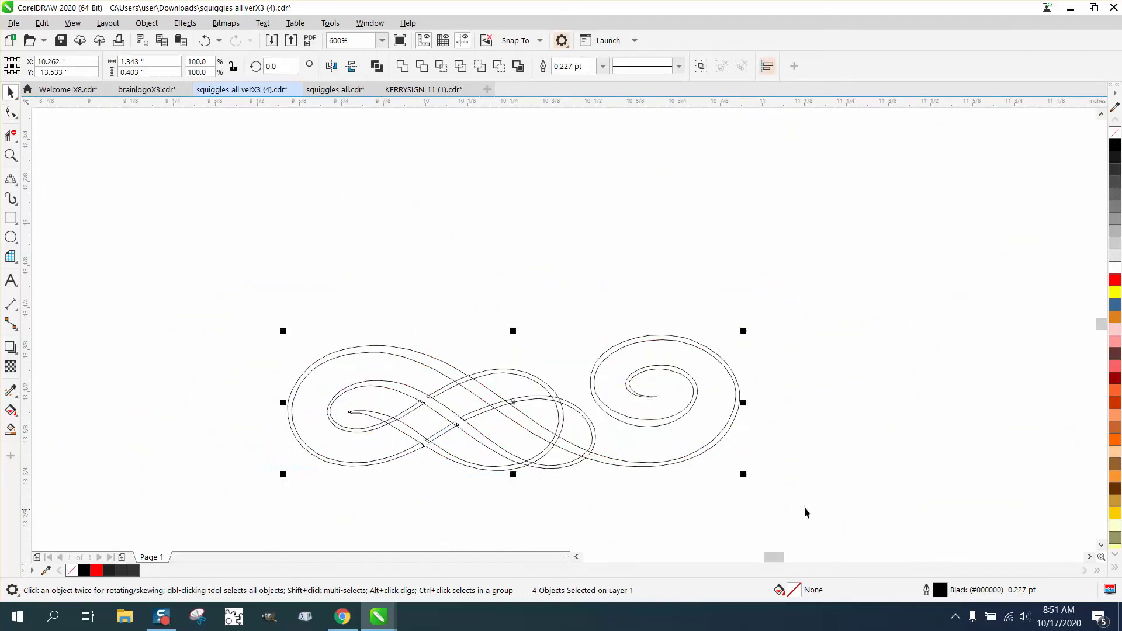
click(404, 67)
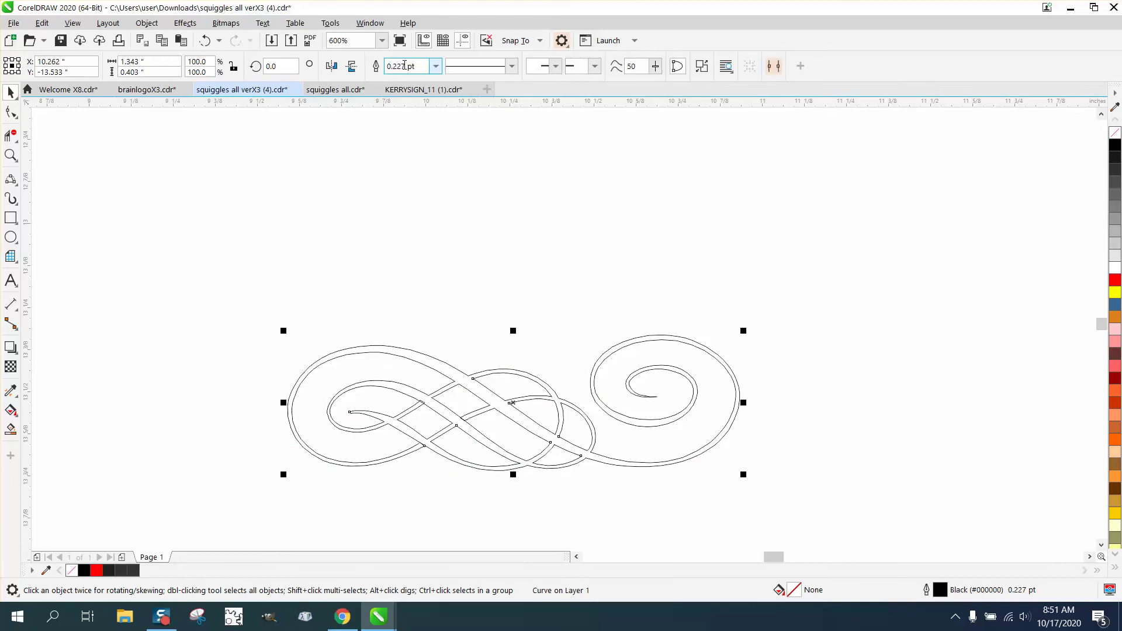
click(472, 324)
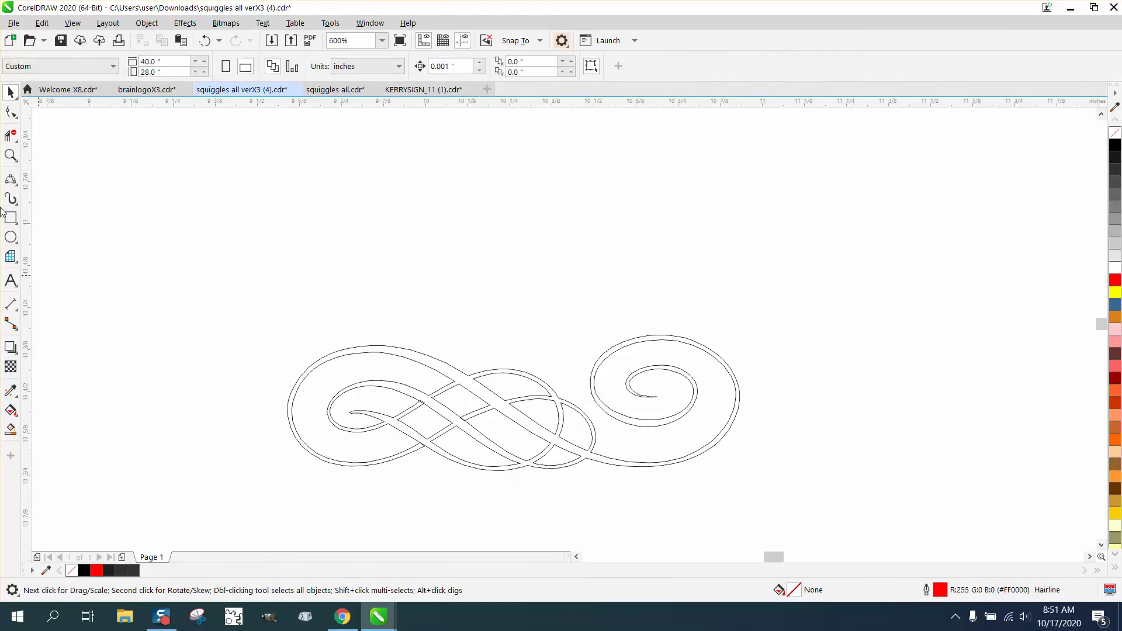
Step: Delete small overlap segments at the crossings, undoing the accidental outer-loop deletion
click(10, 155)
drag(388, 313, 546, 461)
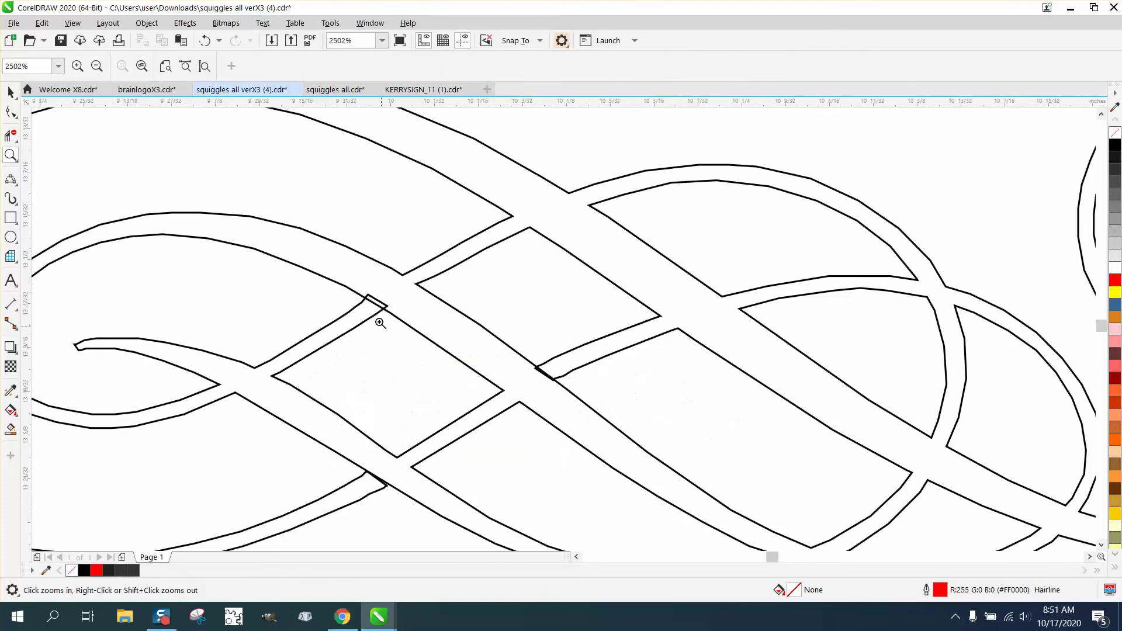
click(10, 136)
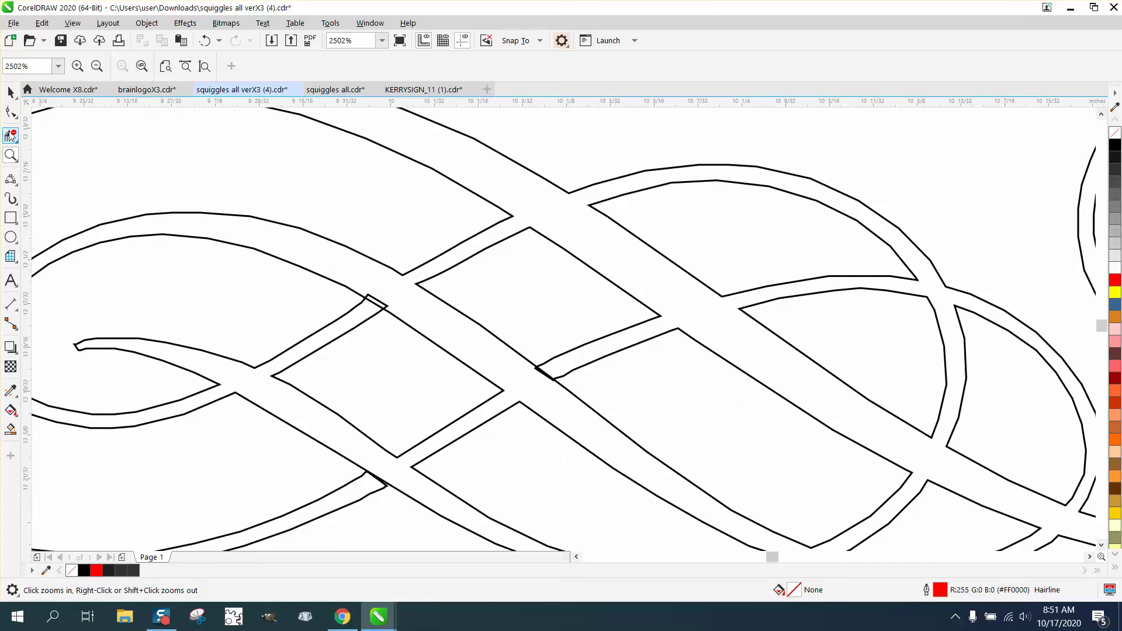
click(372, 296)
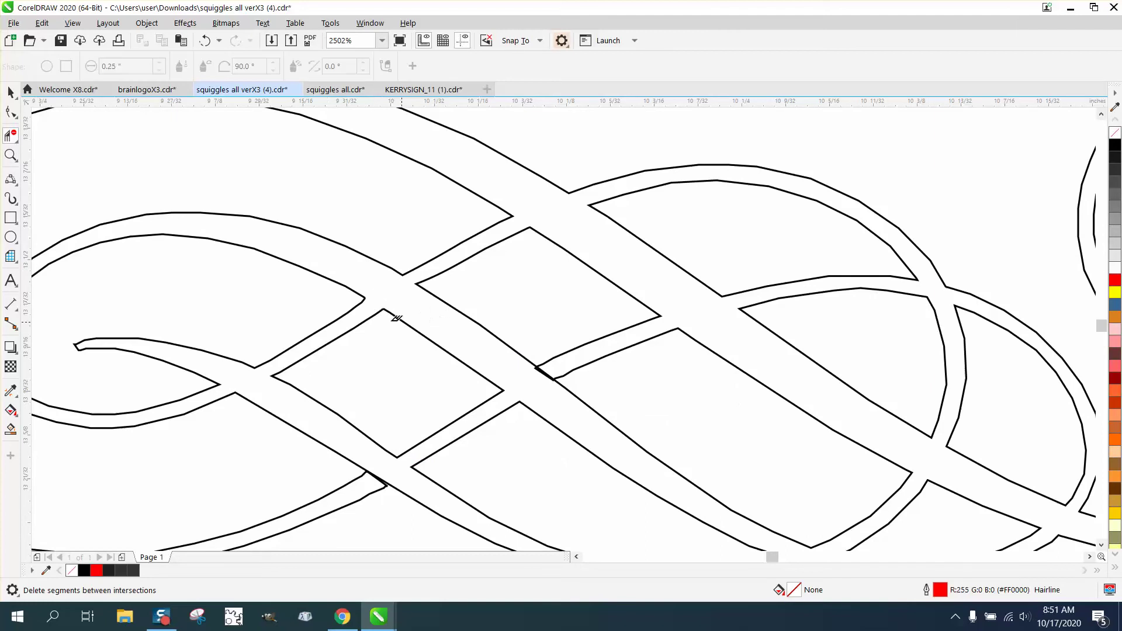
click(557, 374)
click(548, 370)
scroll(377, 346, down, 2)
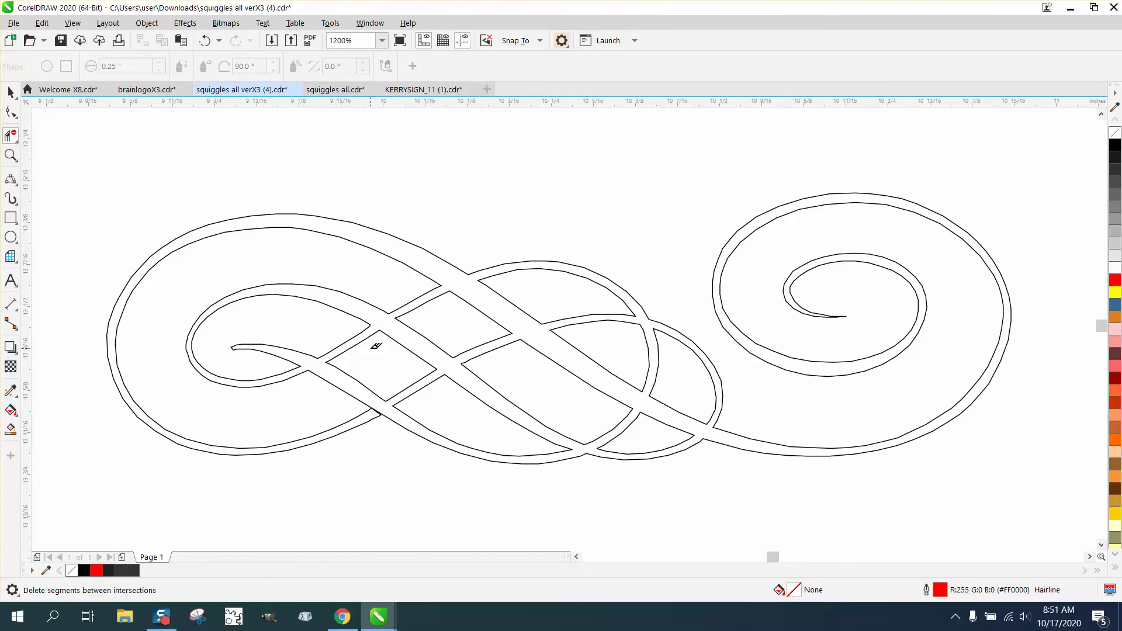
click(379, 407)
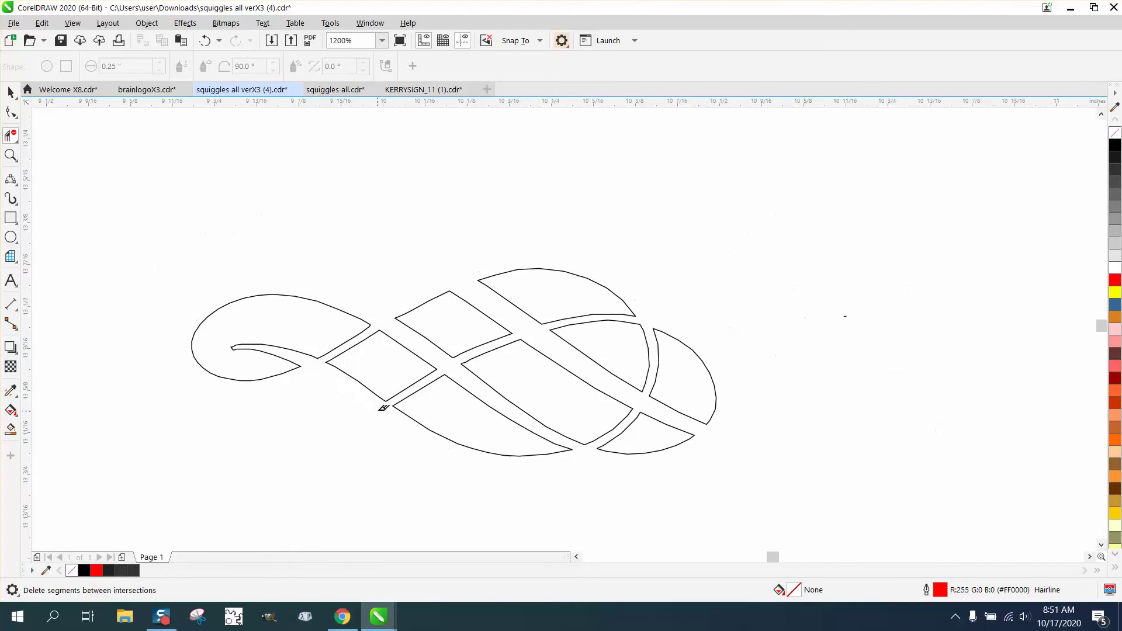
click(205, 41)
Step: Move a node where the strands cross and delete the small loop left at that crossing
key(z)
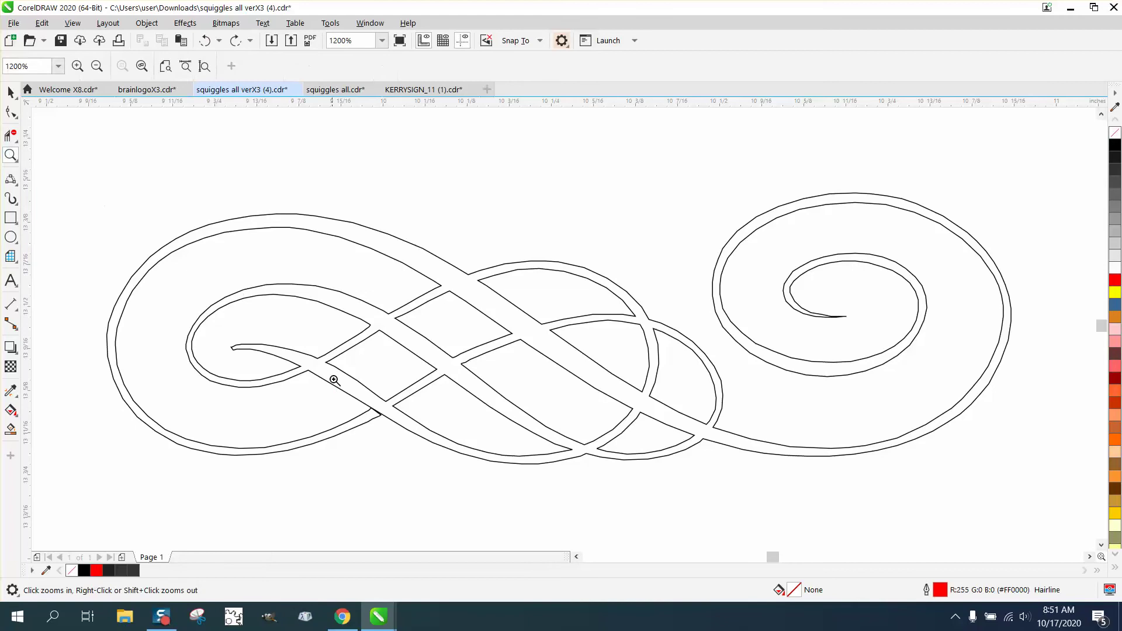
drag(333, 381, 473, 453)
key(F10)
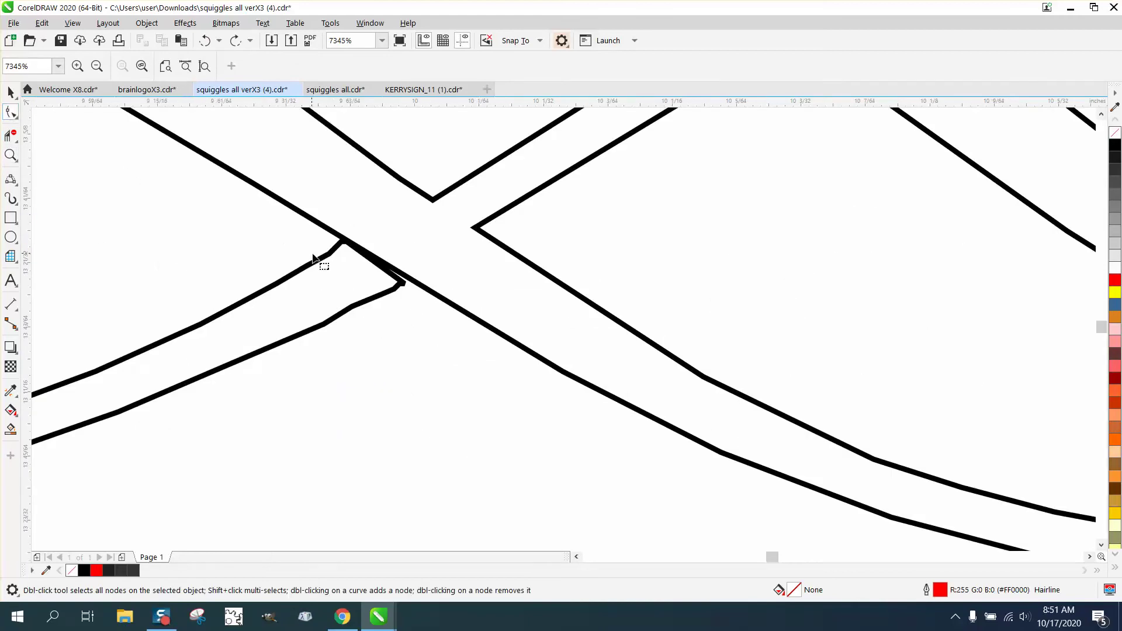
click(384, 273)
mouse_move(405, 286)
mouse_down()
mouse_move(430, 261)
mouse_move(356, 246)
mouse_move(362, 223)
mouse_up()
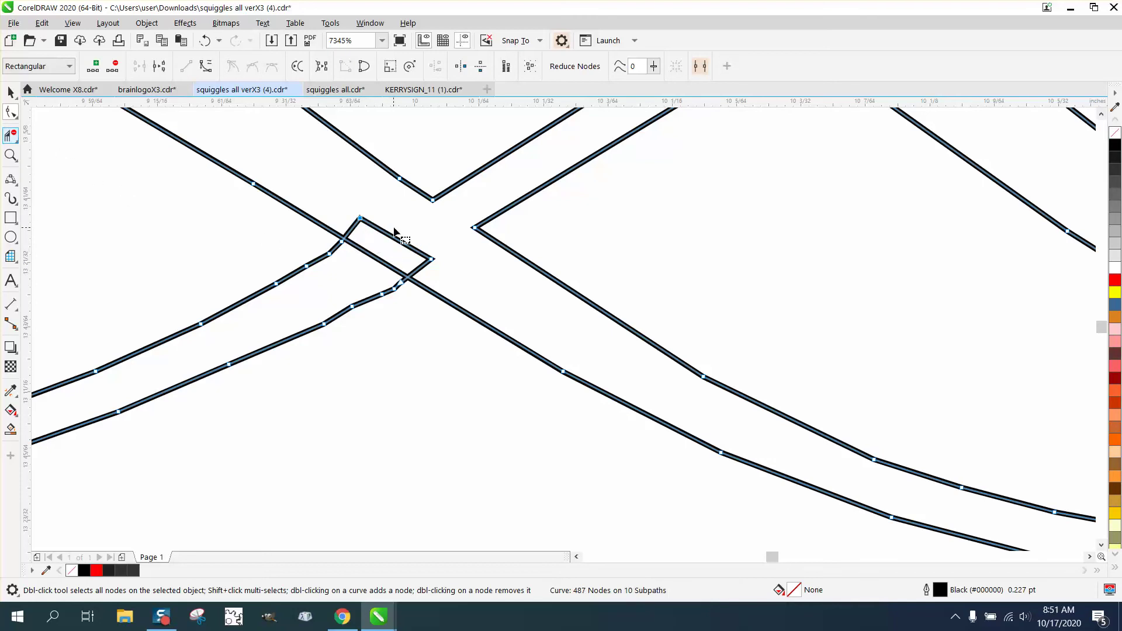
click(17, 136)
click(70, 167)
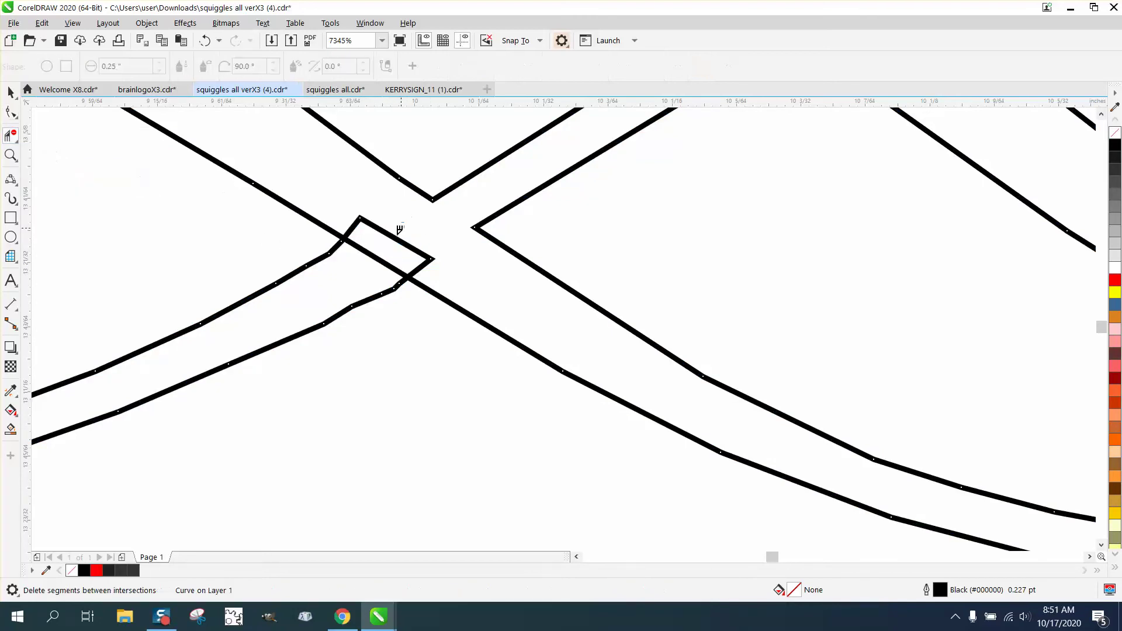
click(379, 263)
scroll(471, 296, down, 8)
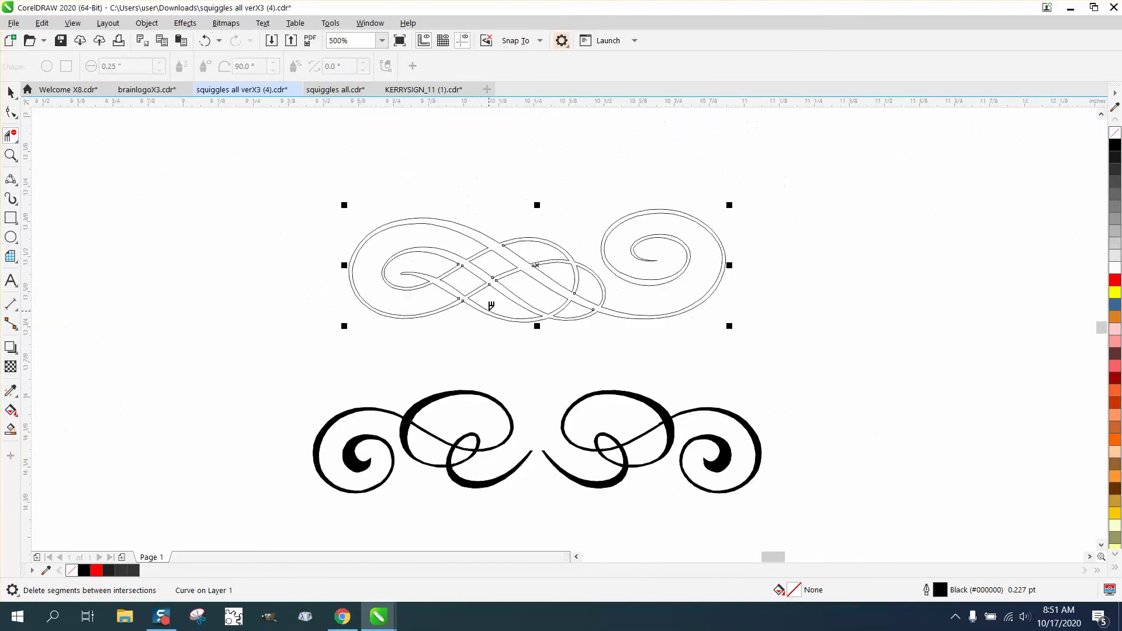
Step: Smart-fill the squiggle outline with solid black
click(10, 91)
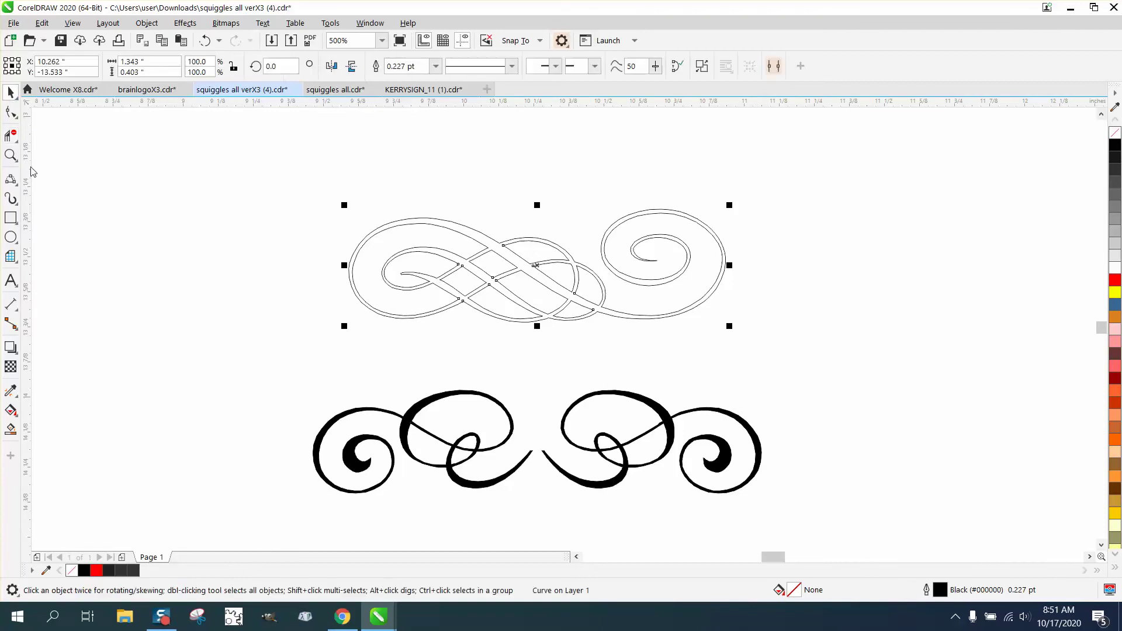
click(12, 430)
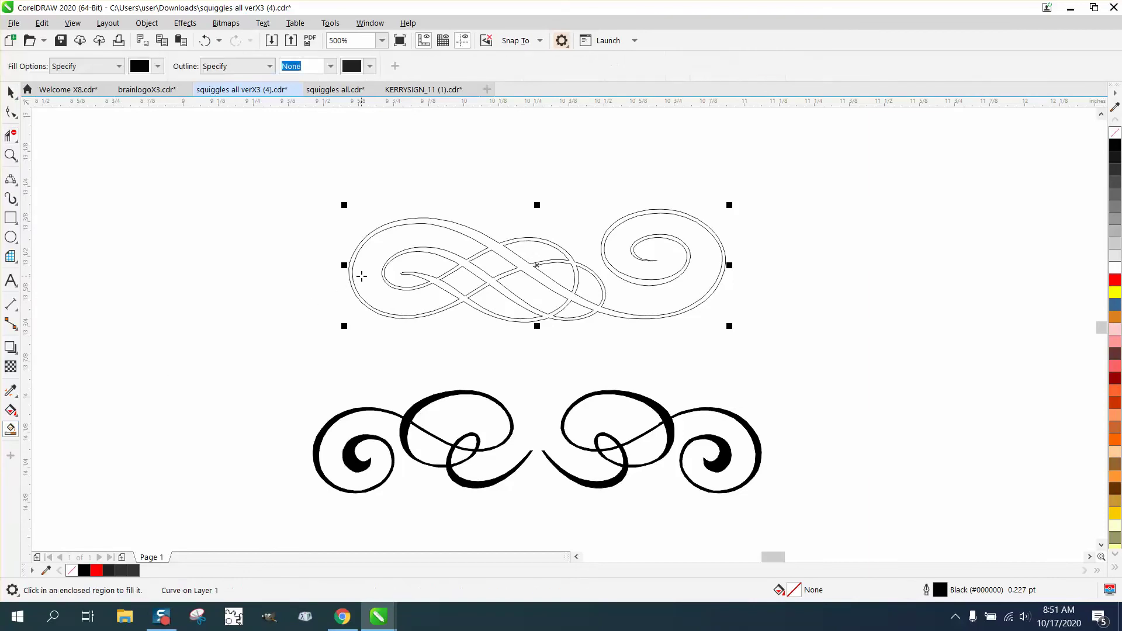
click(462, 265)
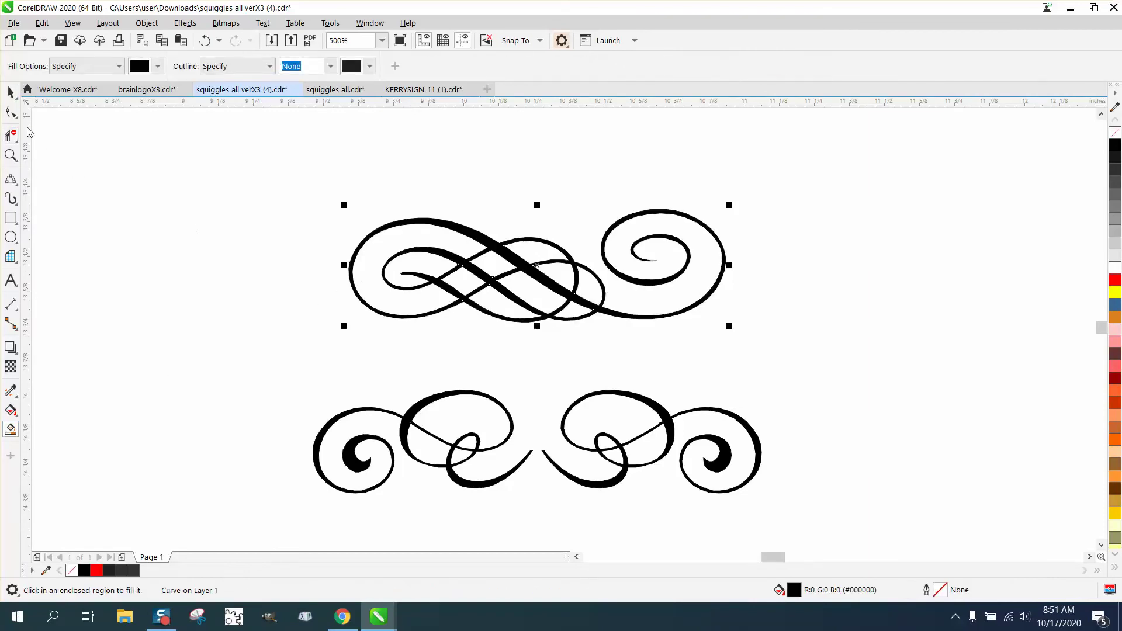
Step: Move the filled squiggle to the right and make it unfilled with a red outline
click(11, 91)
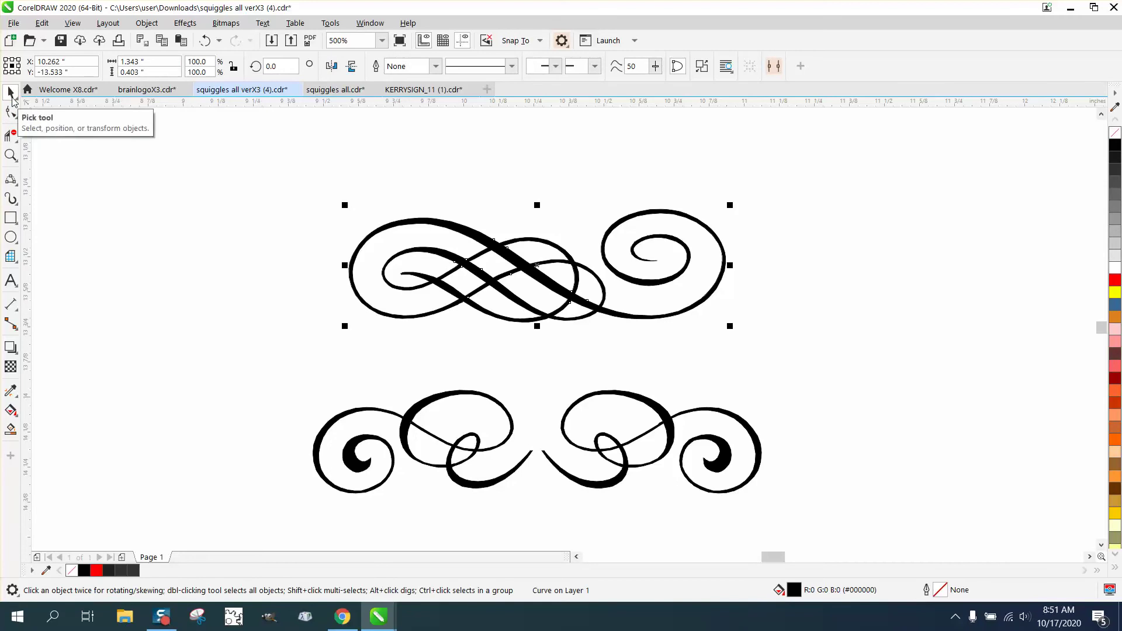
scroll(183, 247, down, 2)
drag(357, 260, 589, 256)
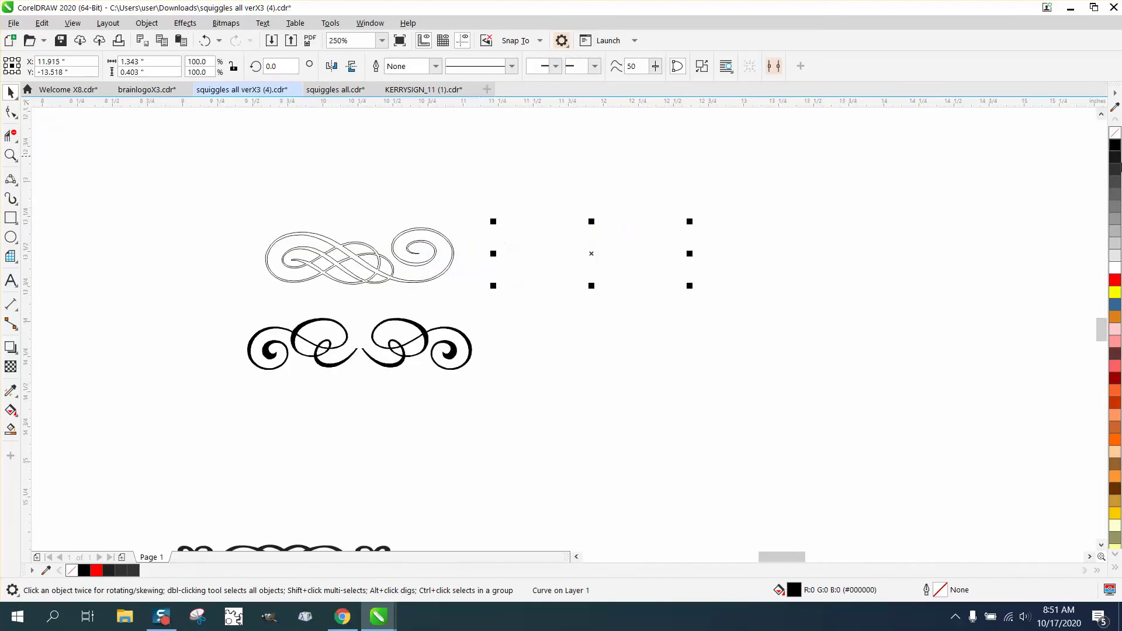
click(1115, 132)
right_click(1117, 280)
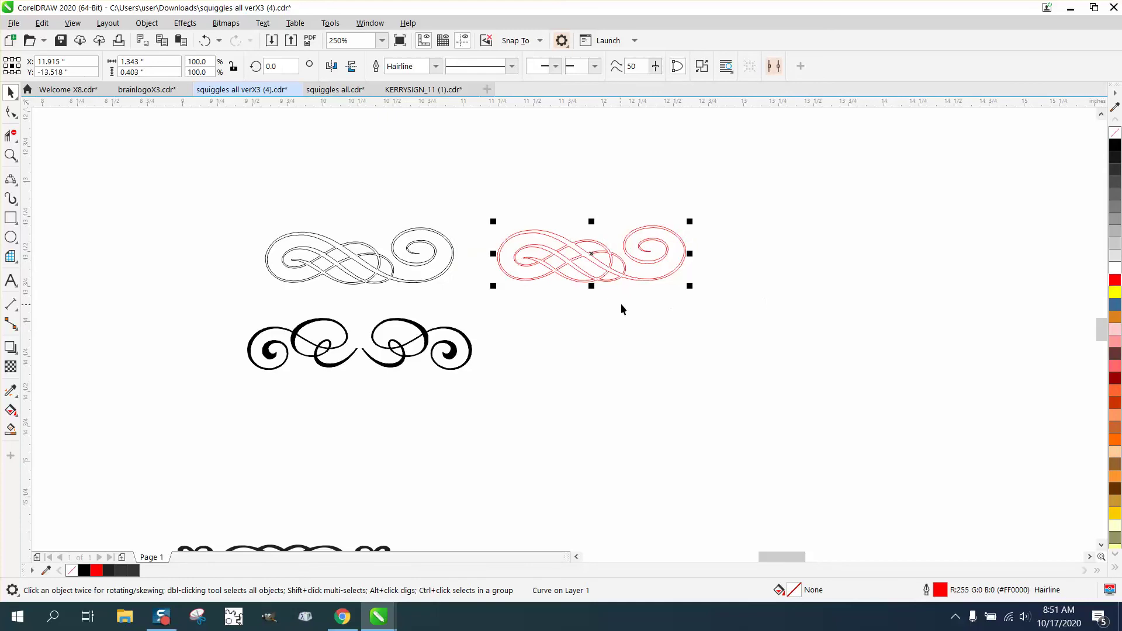
click(11, 156)
drag(489, 199, 747, 320)
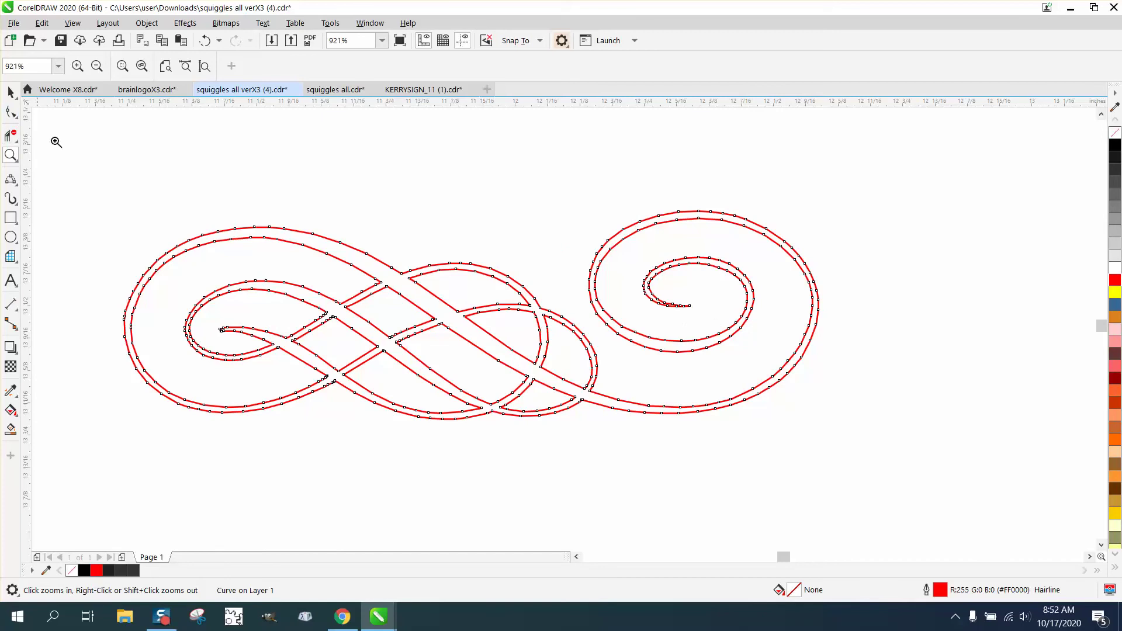
Step: Smooth the red squiggle along its right spiral and through the lower knot with the Smooth tool
click(17, 115)
click(53, 131)
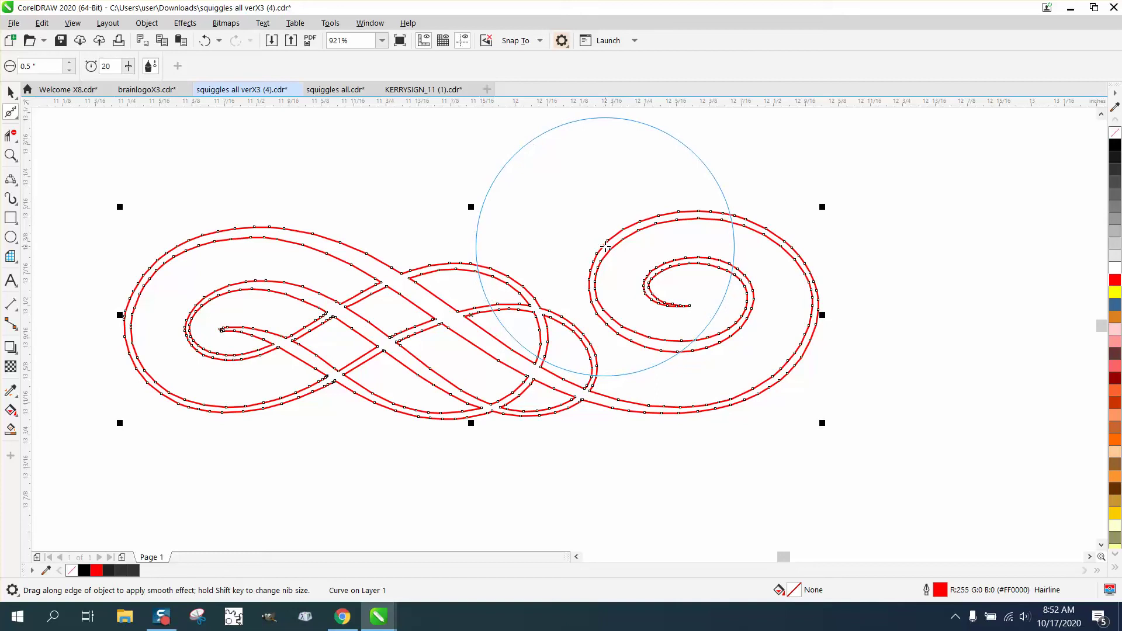
mouse_move(605, 233)
mouse_down()
mouse_move(727, 219)
mouse_move(818, 271)
mouse_move(776, 382)
mouse_move(677, 406)
mouse_move(450, 274)
mouse_move(308, 246)
mouse_move(195, 315)
mouse_move(241, 367)
mouse_move(243, 393)
mouse_up()
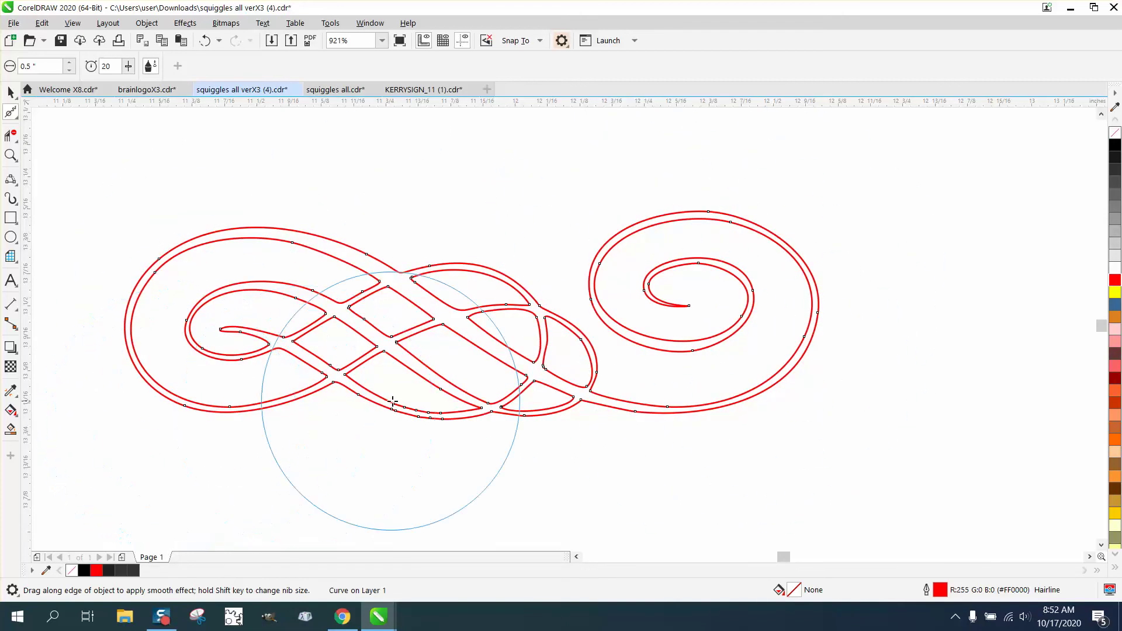
drag(393, 396, 561, 393)
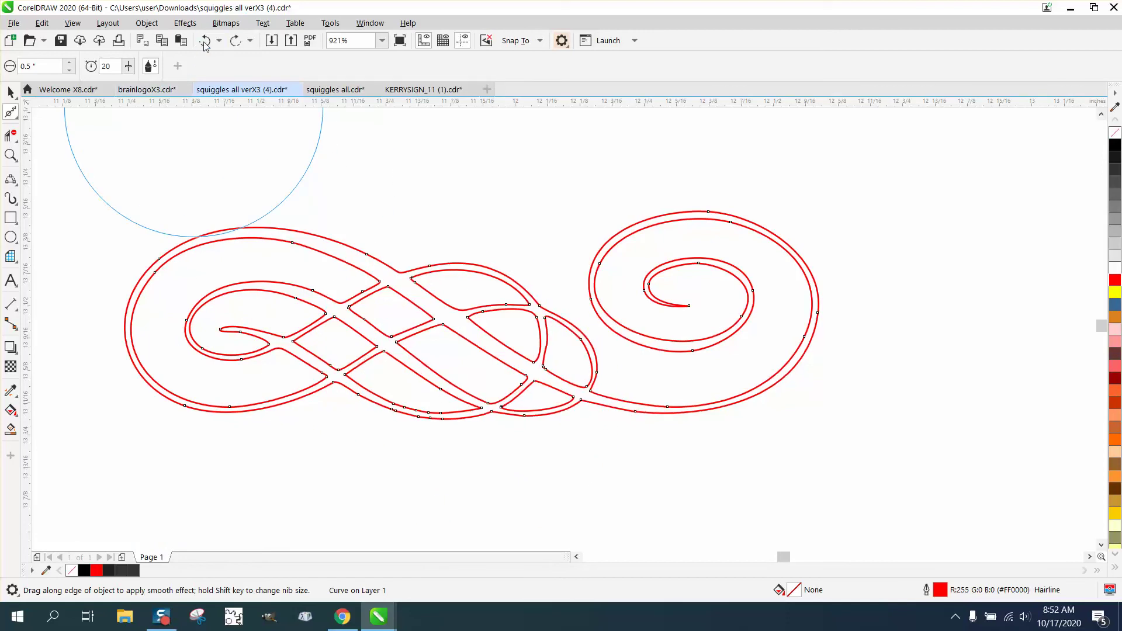
Step: Drag the squiggle's left handle across to create a mirrored copy on the right
click(11, 92)
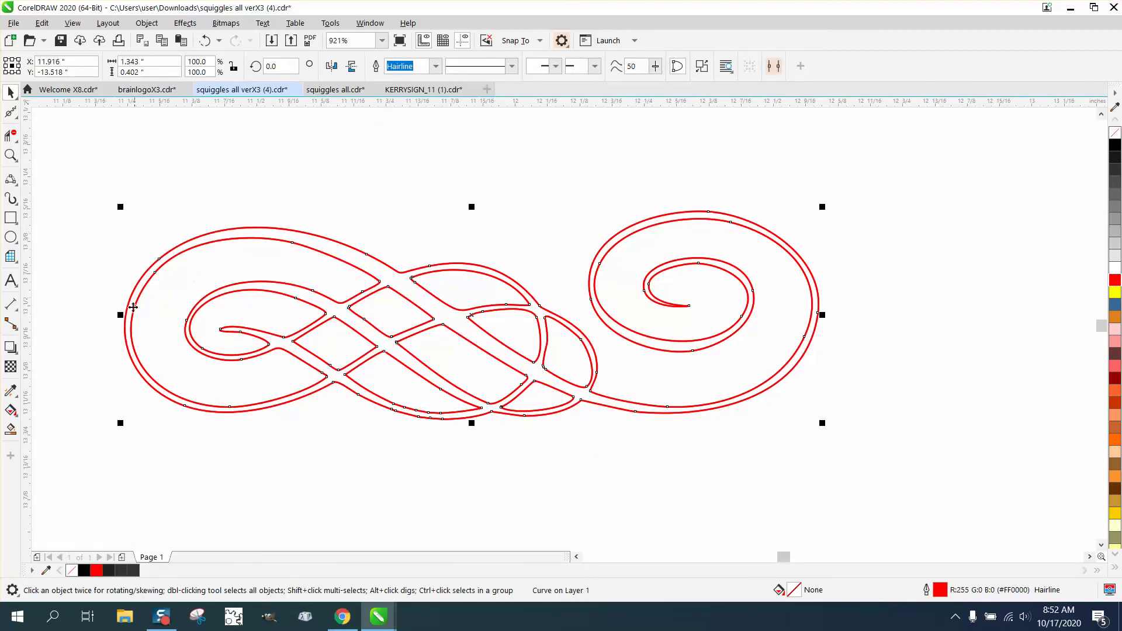
drag(119, 315, 883, 322)
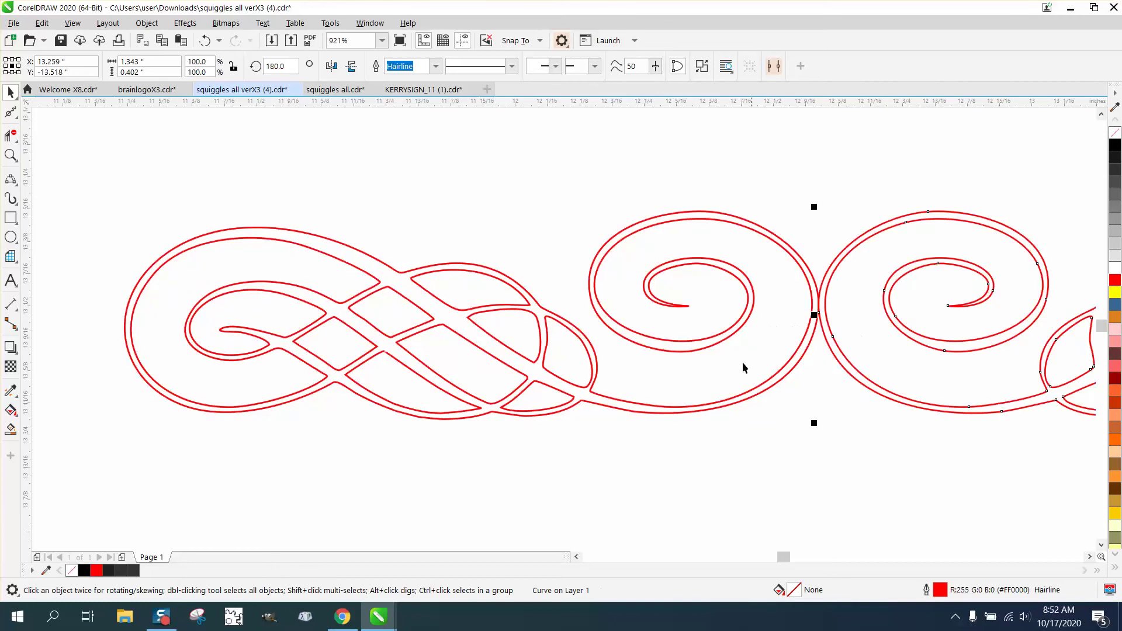
click(740, 435)
Step: Change the nudge distance and test-nudge the mirrored squiggle left and right
click(450, 66)
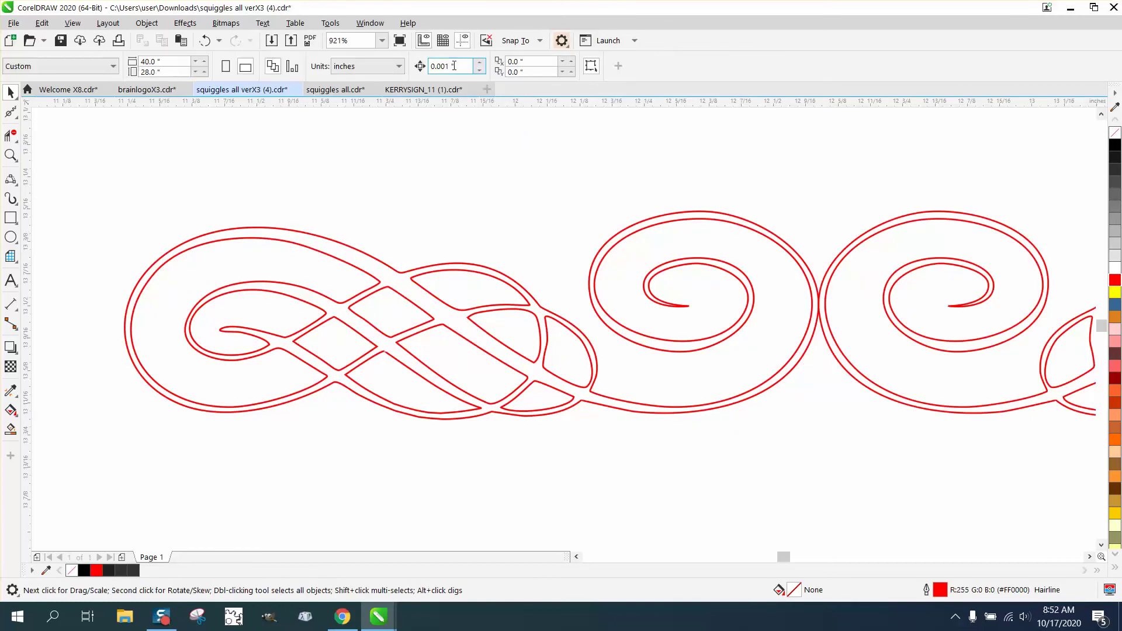
text(.125)
click(859, 243)
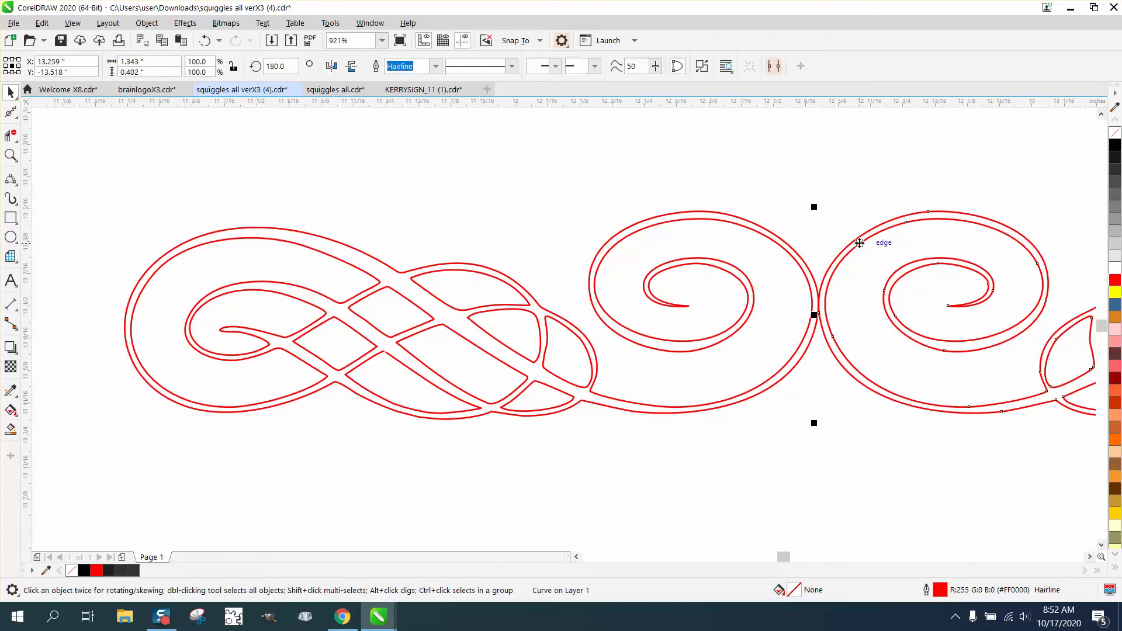
key(Left)
key(Right)
click(671, 195)
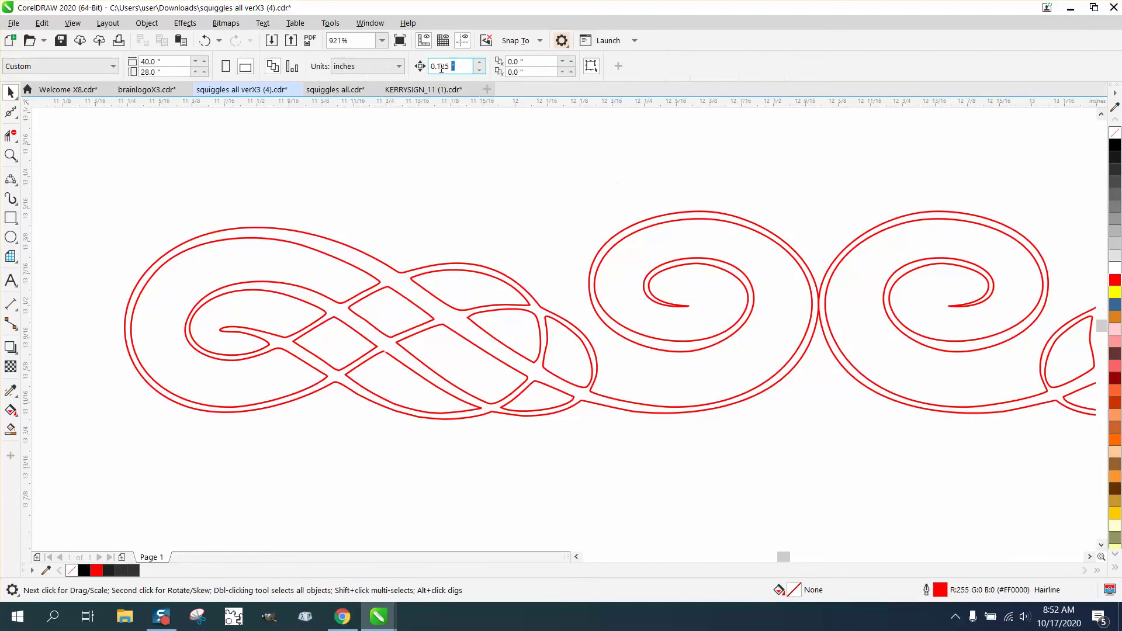
Step: Set the nudge distance to 0.02" and nudge the mirrored spiral left so the spirals overlap
double_click(441, 69)
text(.02)
click(836, 264)
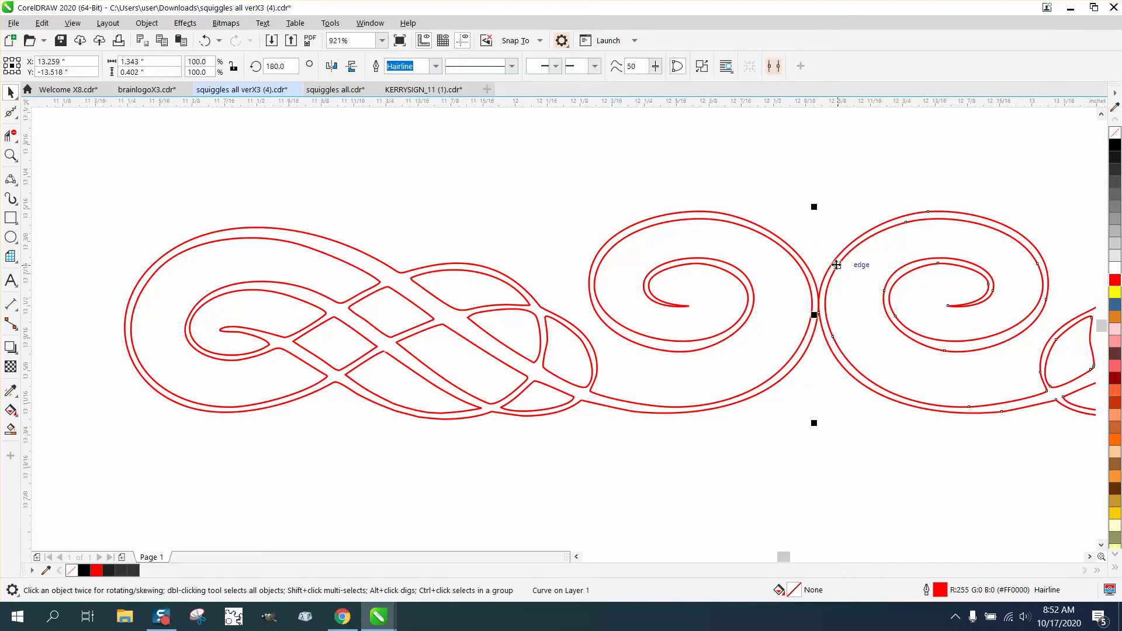
key(Down)
key(Left)
key(Left)
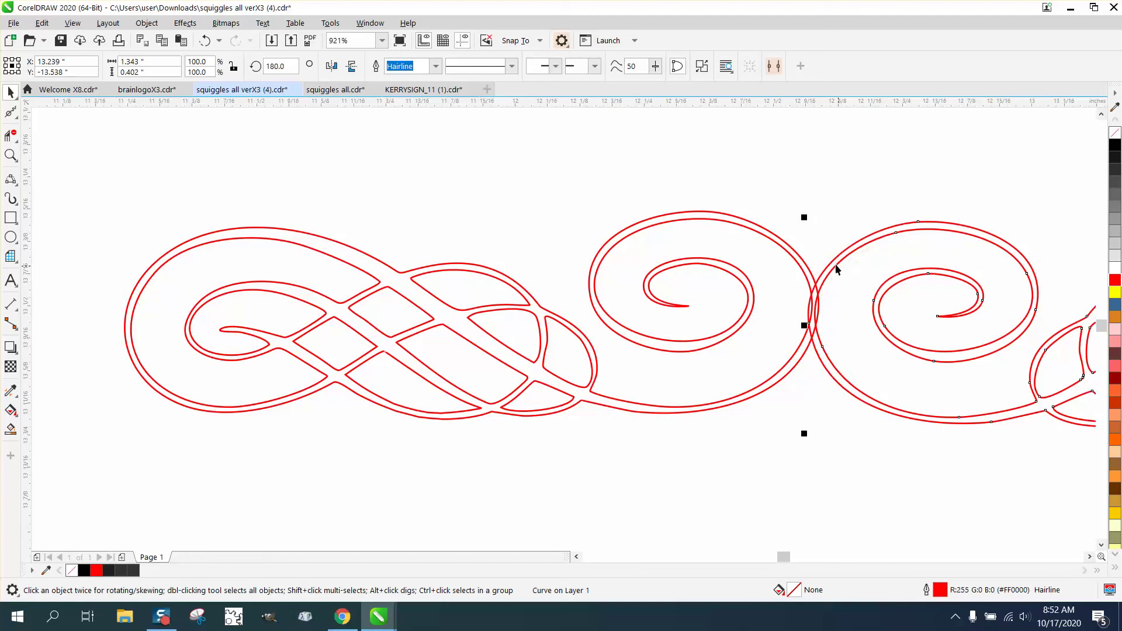
key(Up)
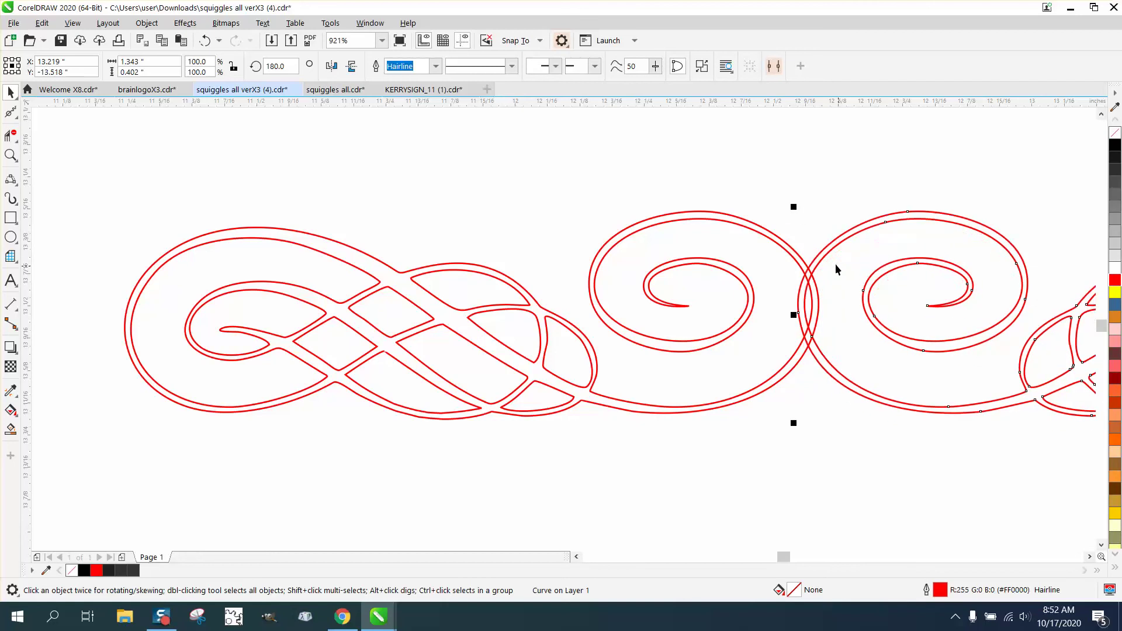
key(Left)
key(Left)
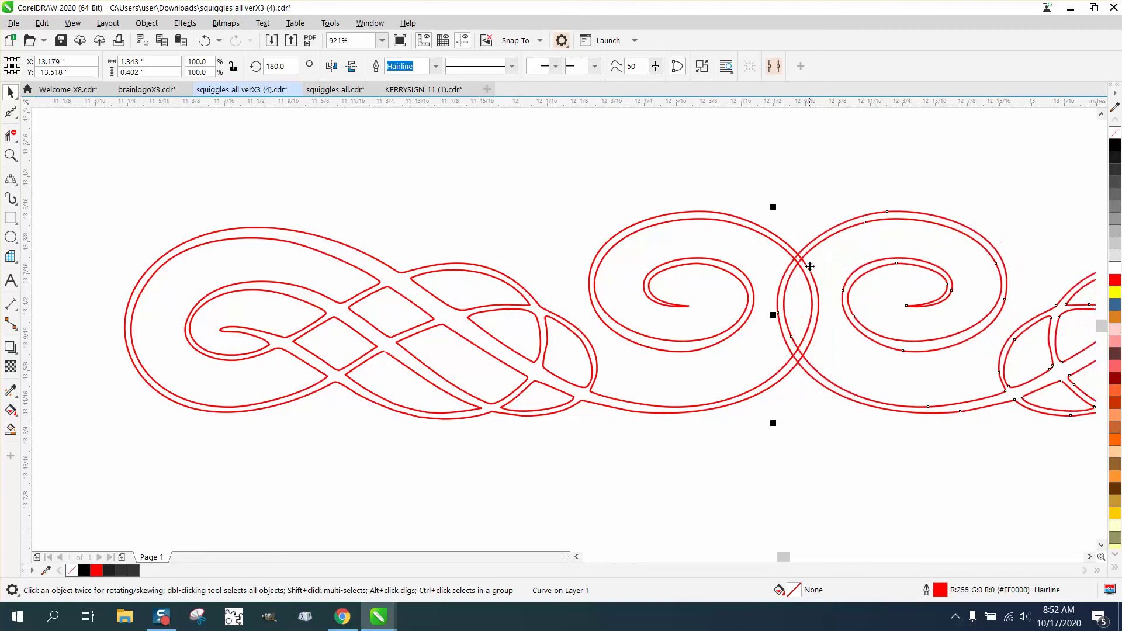
scroll(807, 265, down, 4)
click(559, 243)
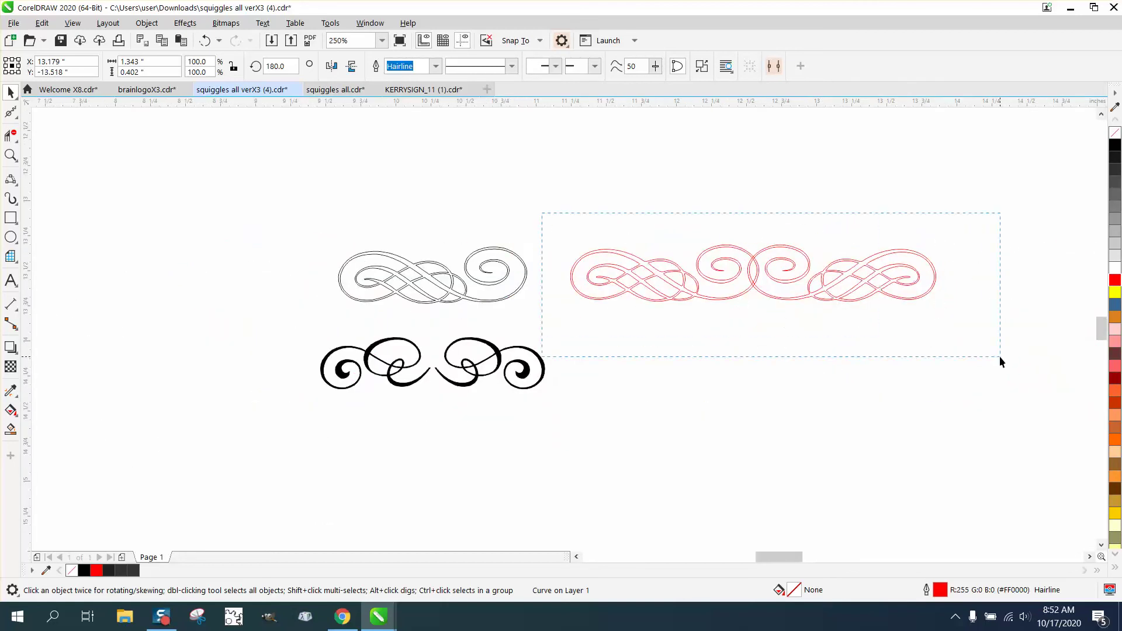
Step: Smart-fill the red double squiggle outline with solid black
drag(999, 356, 1000, 358)
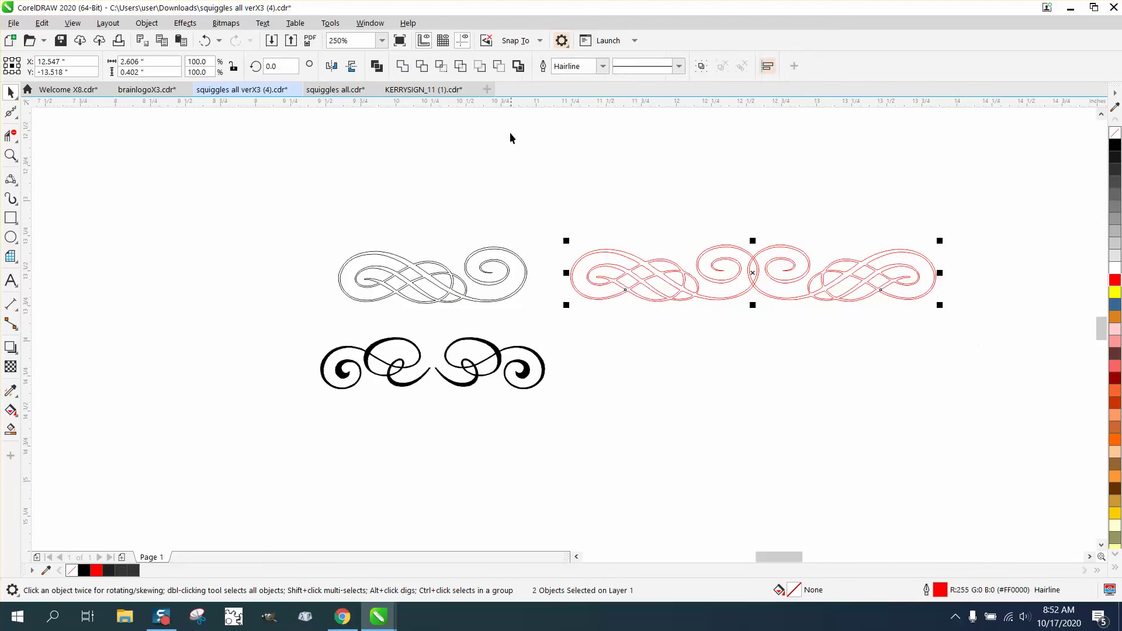
click(688, 188)
click(11, 430)
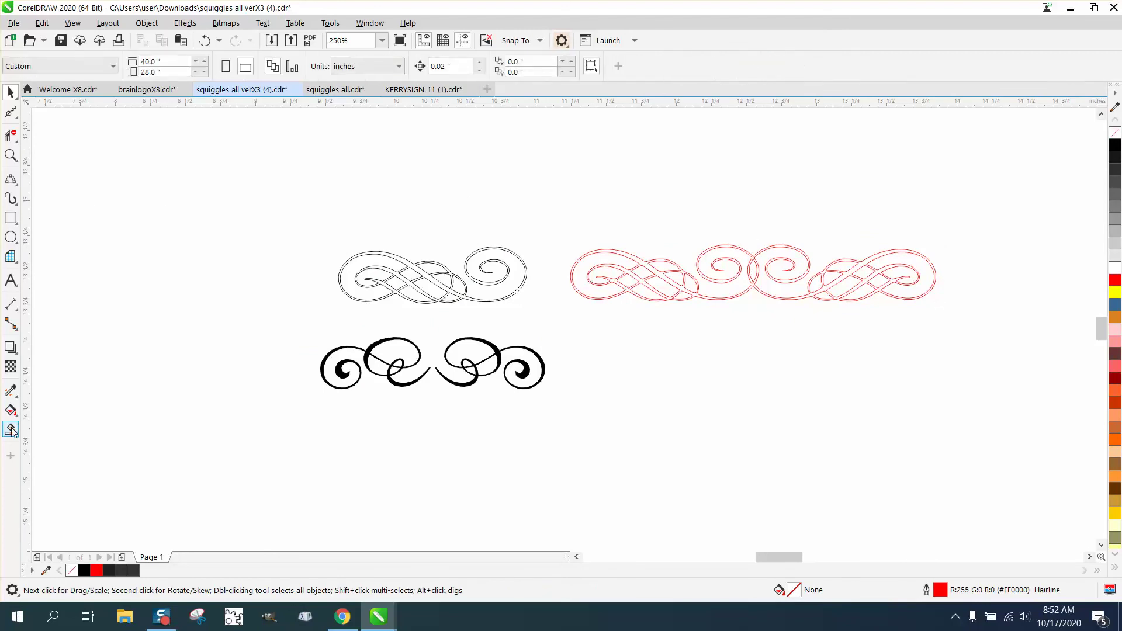
click(842, 279)
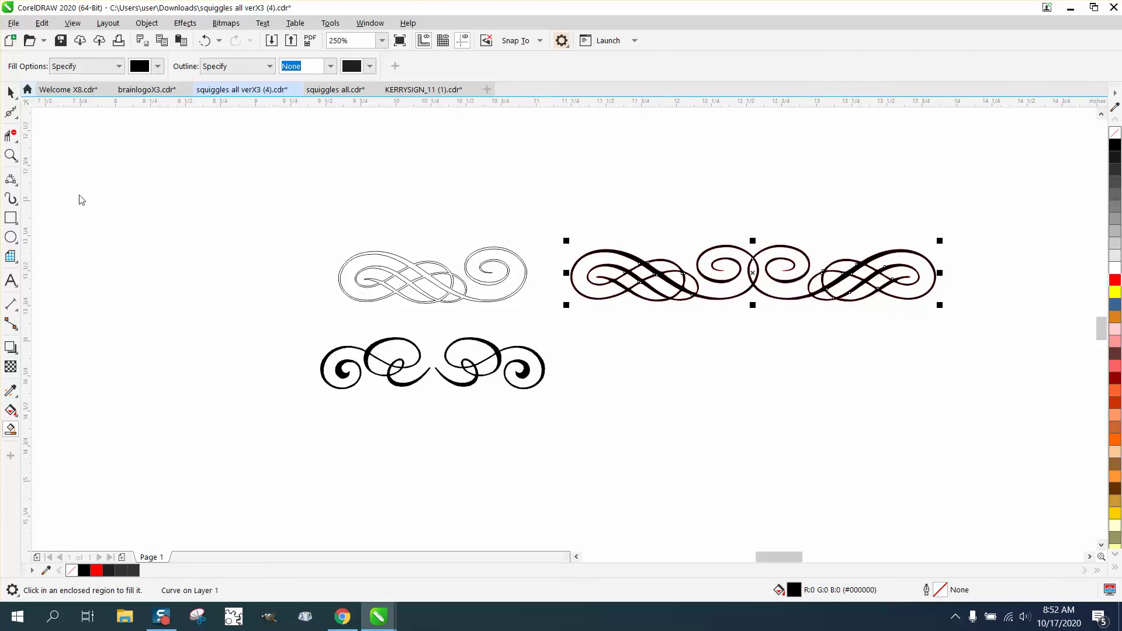
Step: Return to the squiggles all verX3 (4).cdr drawing
click(28, 89)
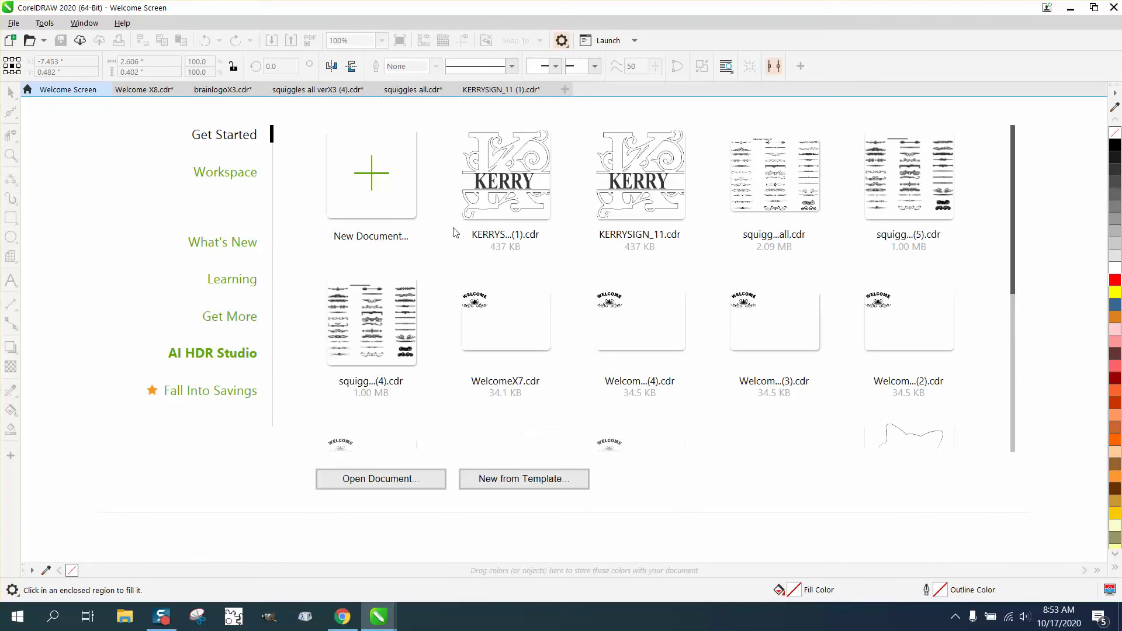
click(422, 89)
click(346, 92)
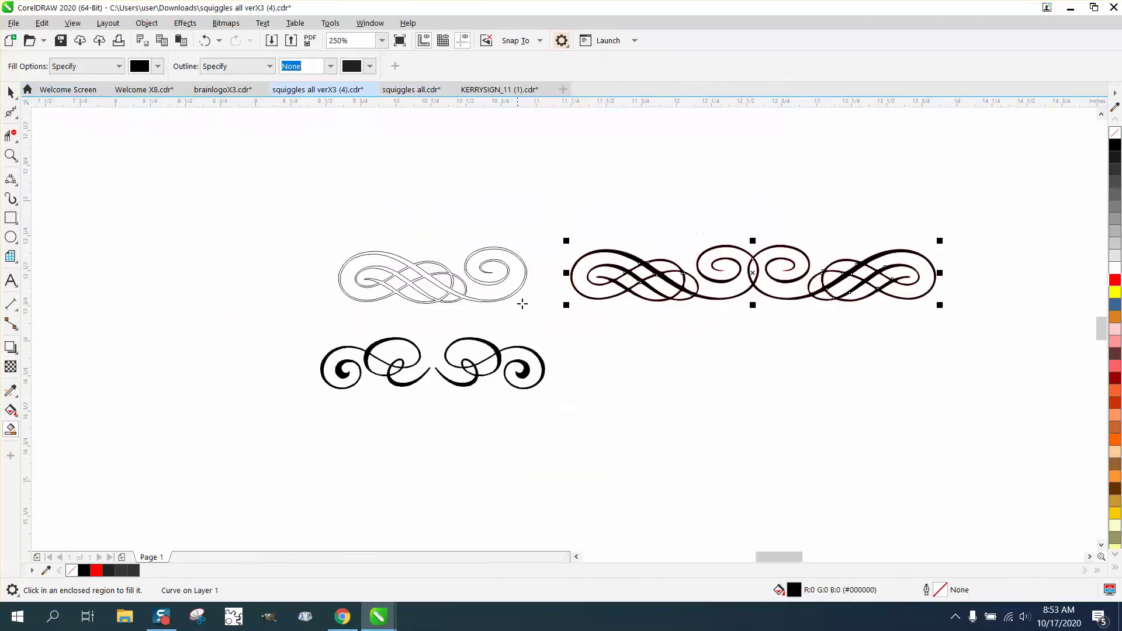
scroll(515, 335, down, 3)
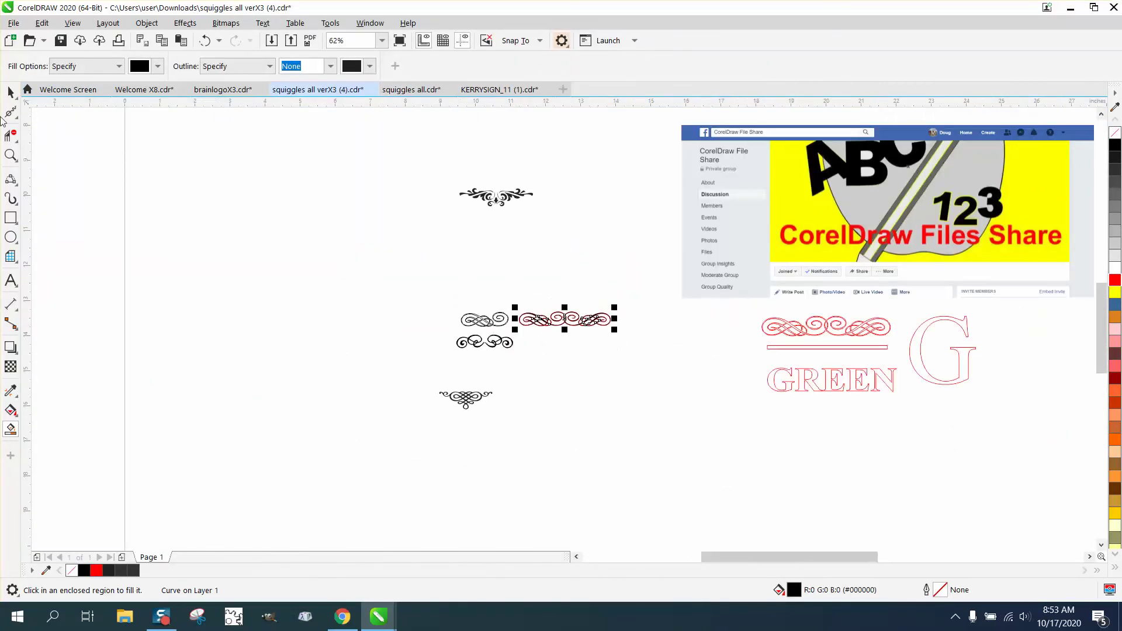
click(10, 92)
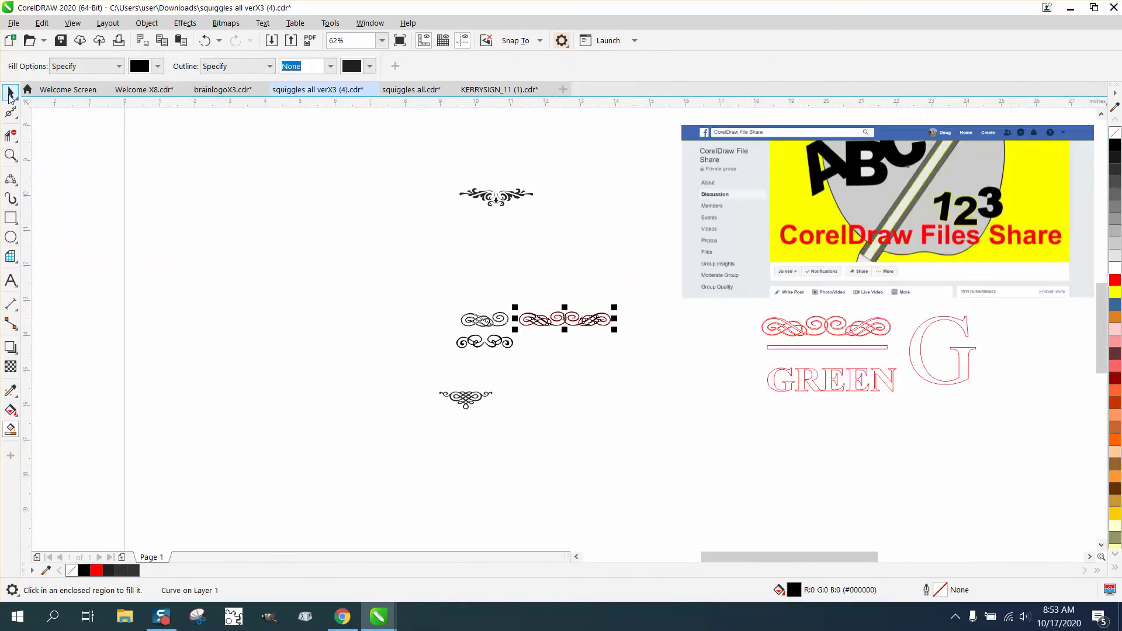
Step: Move the long thin bar up against the red squiggle and shift the G further right
click(11, 155)
mouse_move(736, 282)
mouse_down()
mouse_move(888, 396)
mouse_move(1037, 448)
mouse_up()
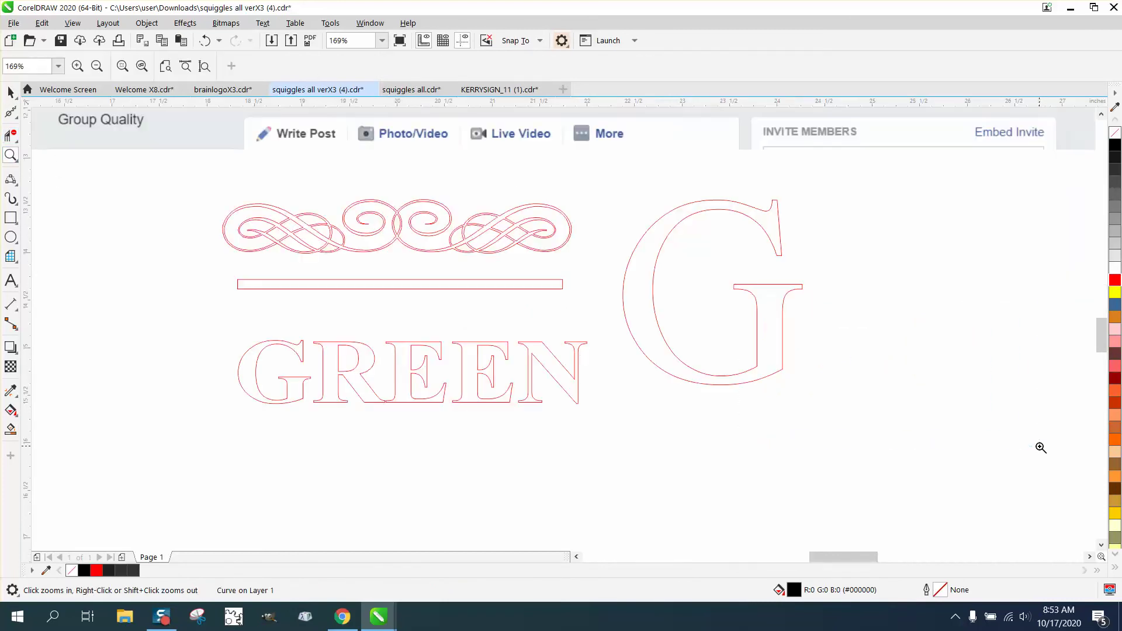
click(10, 91)
drag(413, 285, 415, 255)
drag(658, 302, 833, 303)
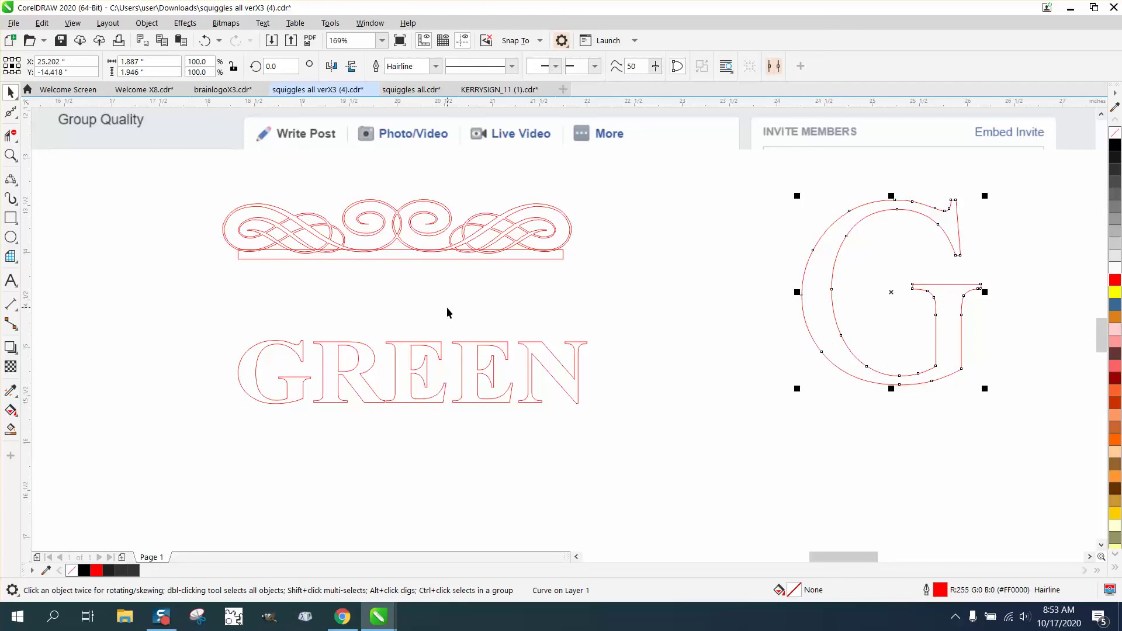
Step: Centre the red squiggle and the thin bar on each other vertically
scroll(447, 308, down, 3)
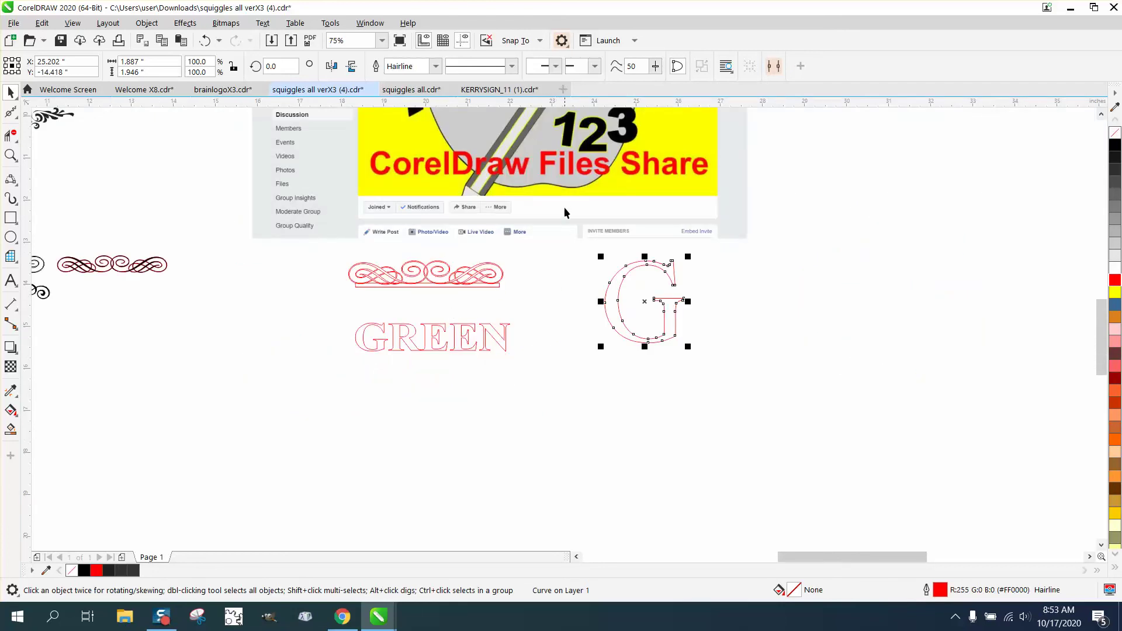
click(736, 171)
scroll(735, 171, down, 2)
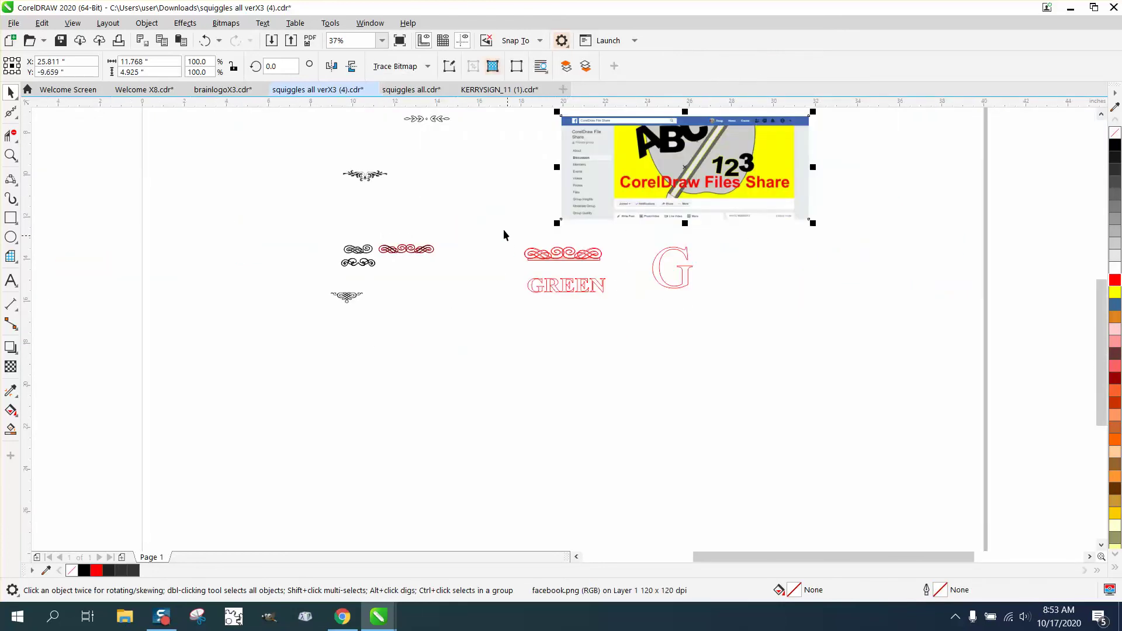
drag(497, 232, 632, 272)
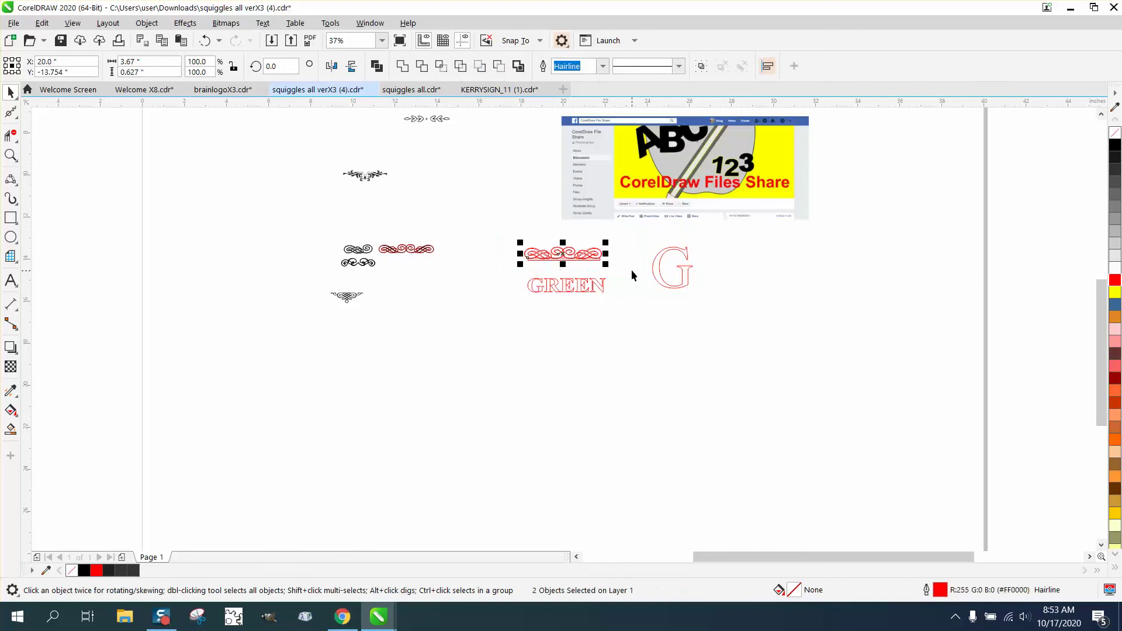
key(c)
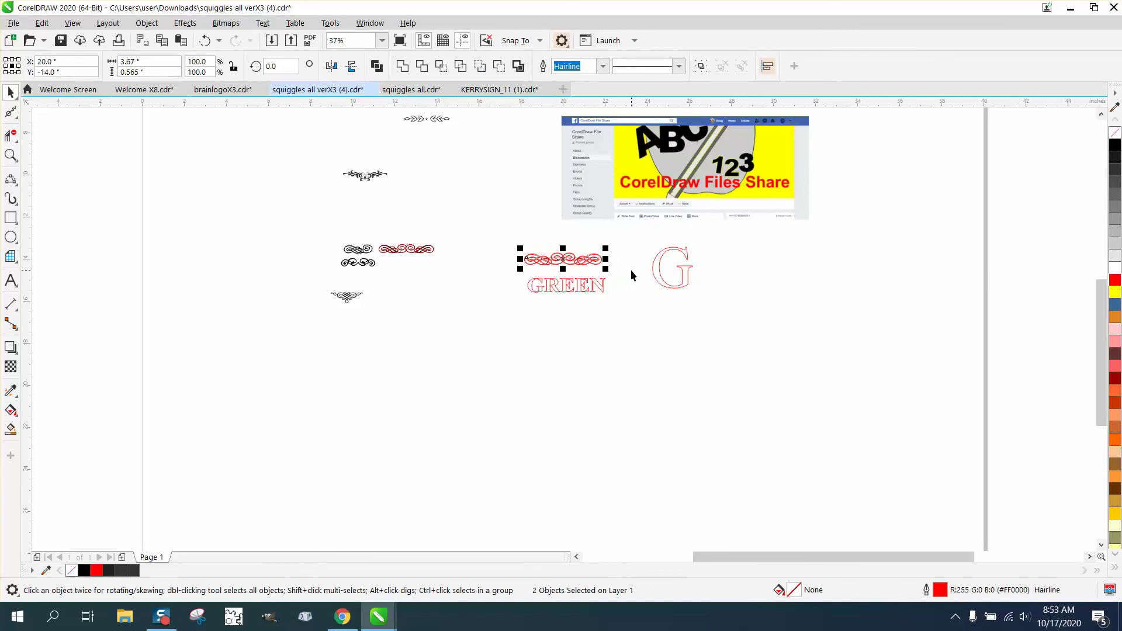
click(11, 155)
drag(503, 242, 643, 284)
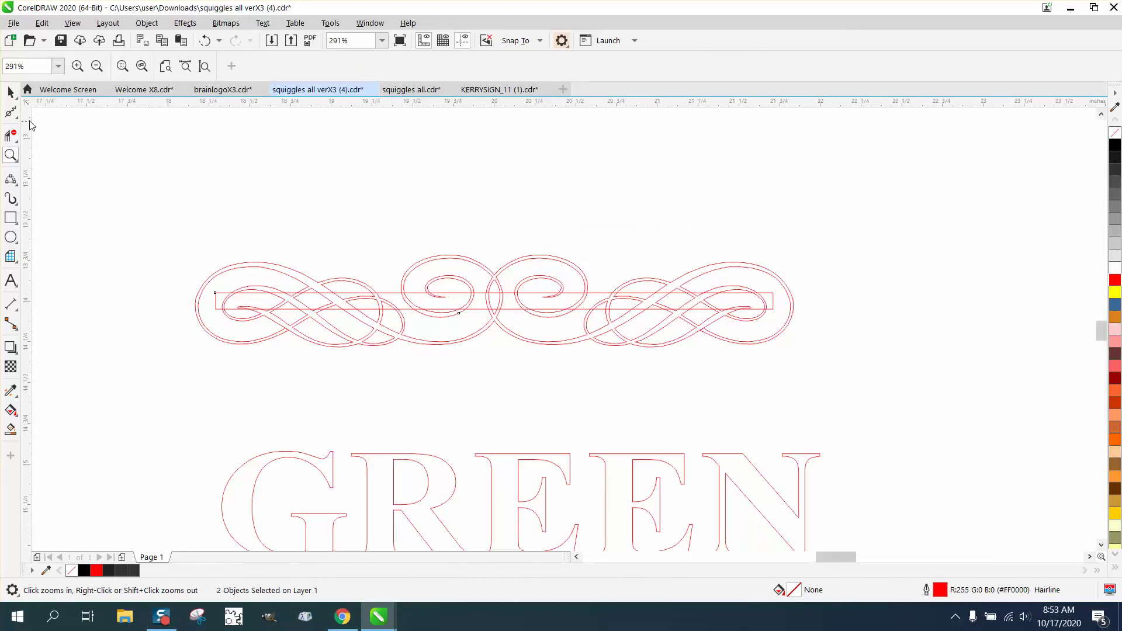
Step: Move the thin bar down below the red squiggle
click(10, 93)
click(496, 216)
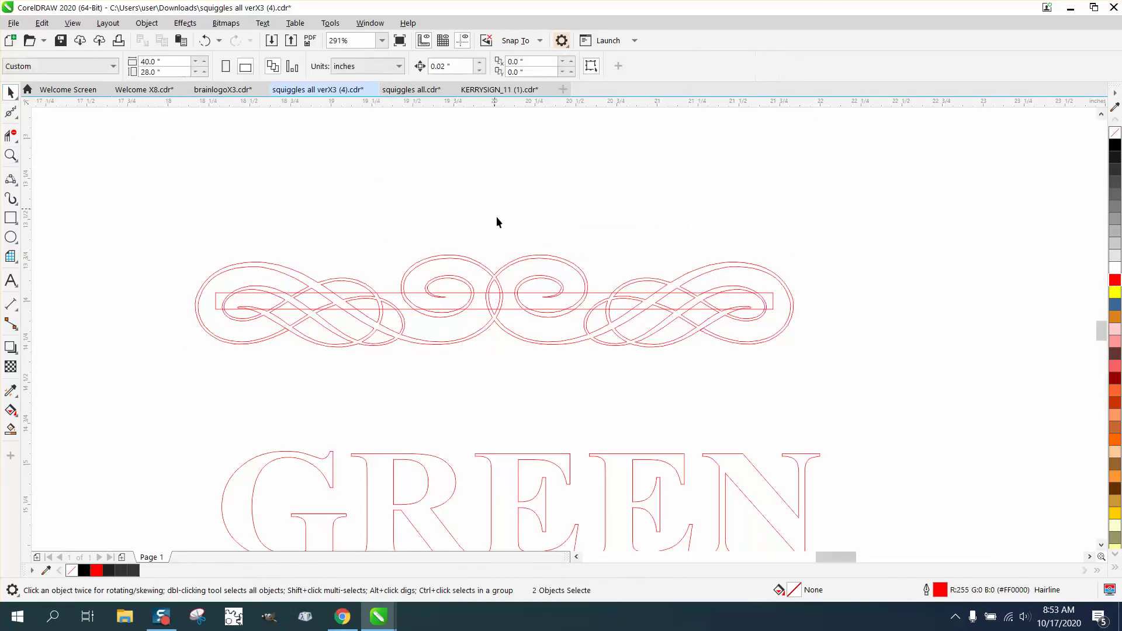
click(508, 294)
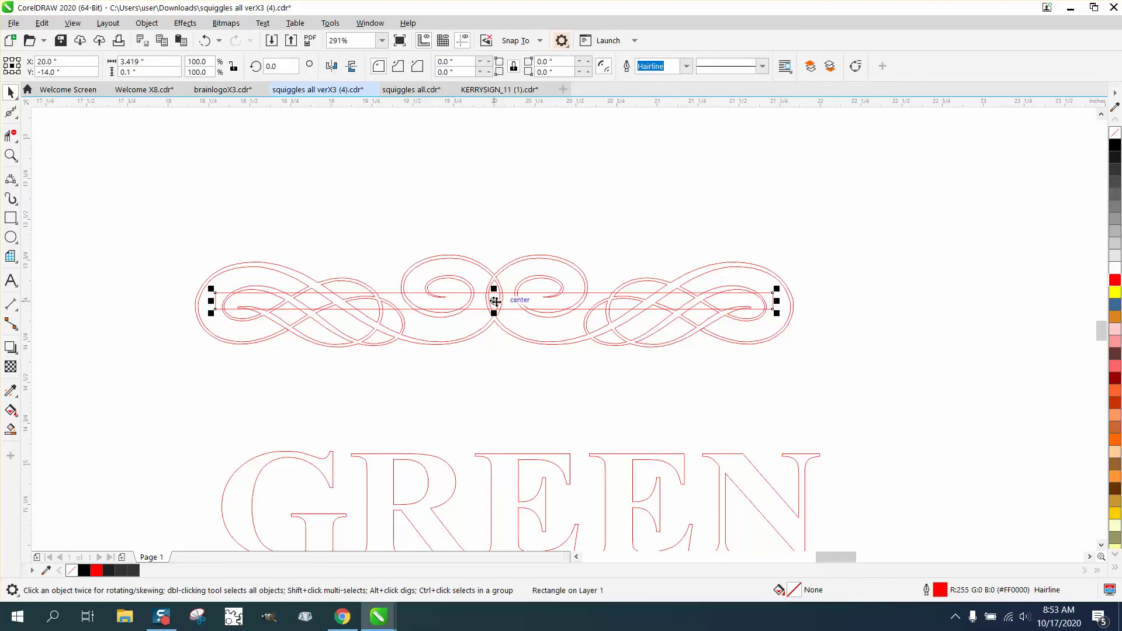
drag(496, 301, 495, 349)
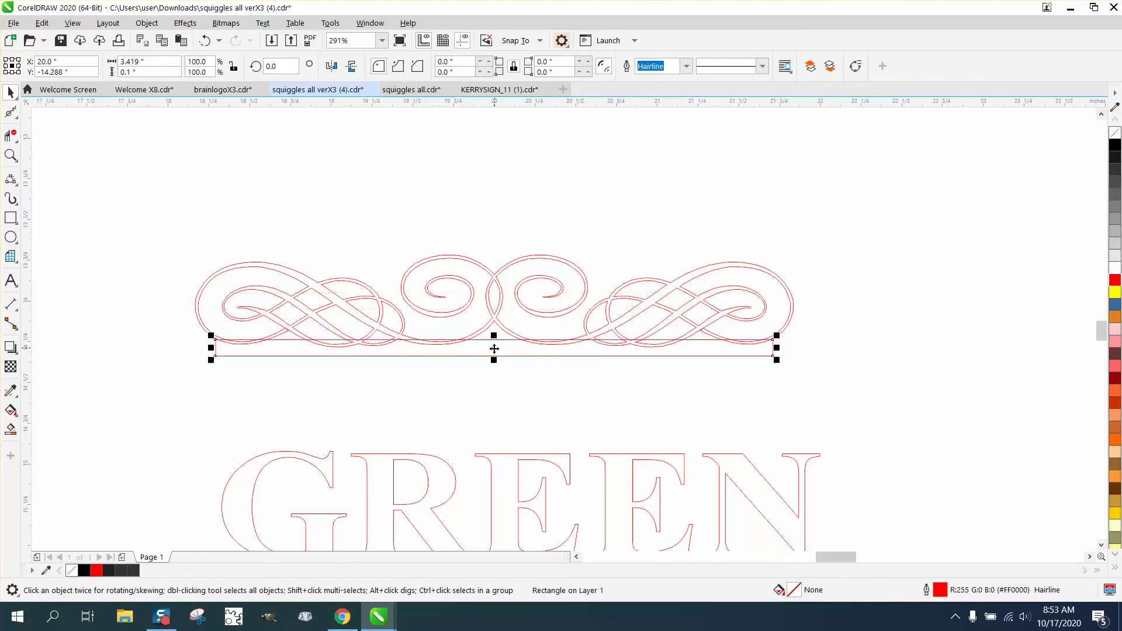
Step: Weld the squiggle and bar into one curve, undoing a trial mirrored copy
mouse_move(130, 229)
mouse_down()
mouse_move(604, 374)
mouse_move(886, 403)
mouse_up()
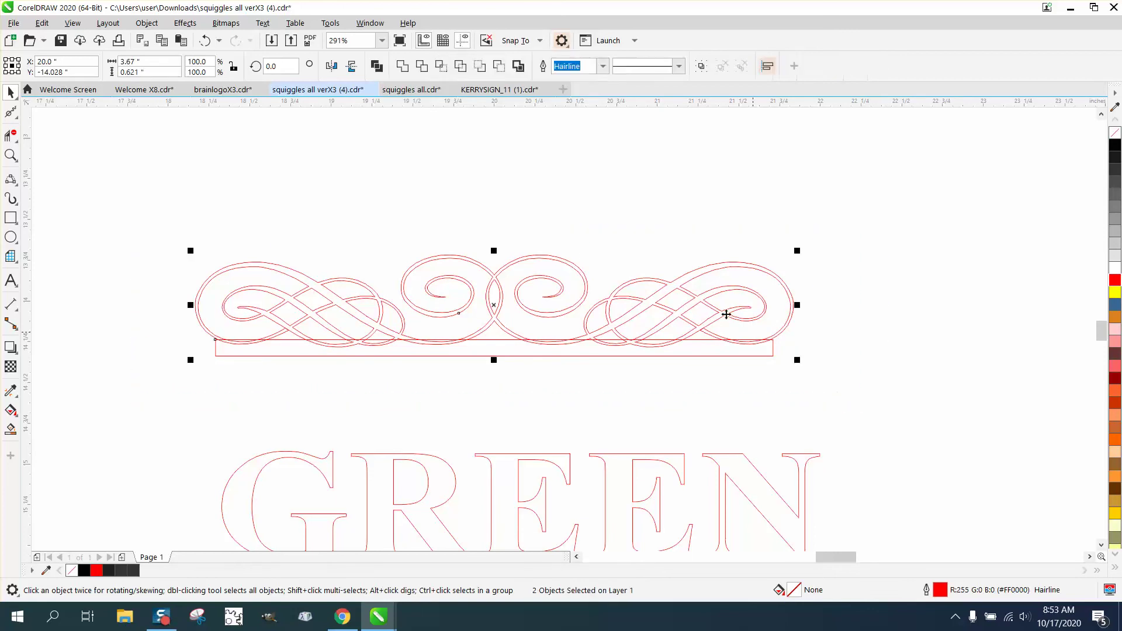
click(410, 71)
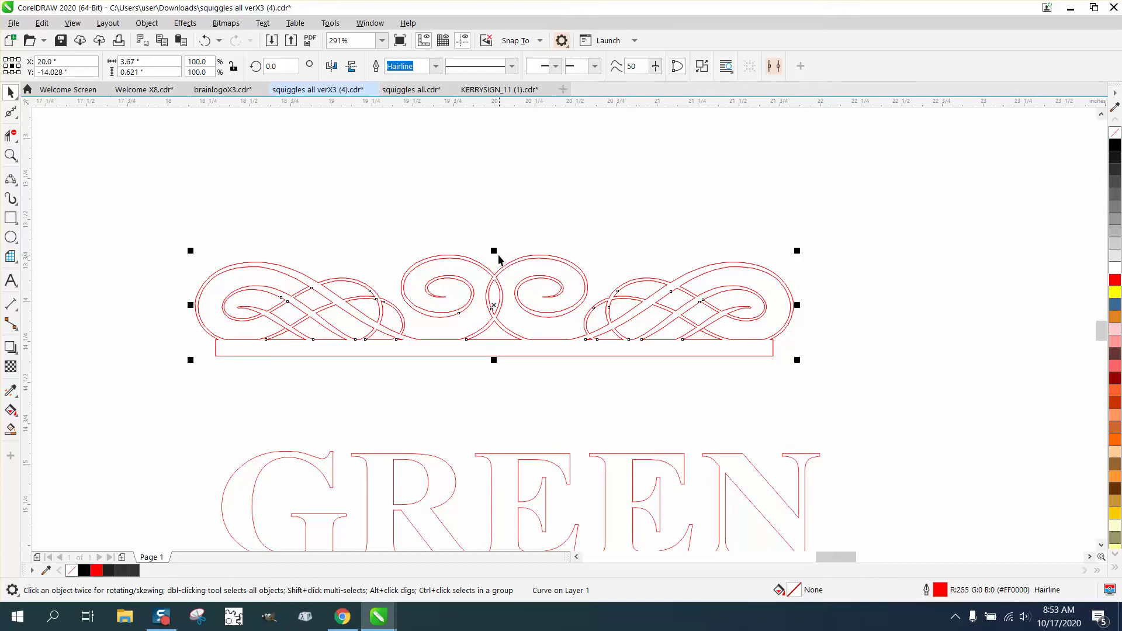
drag(494, 251, 495, 424)
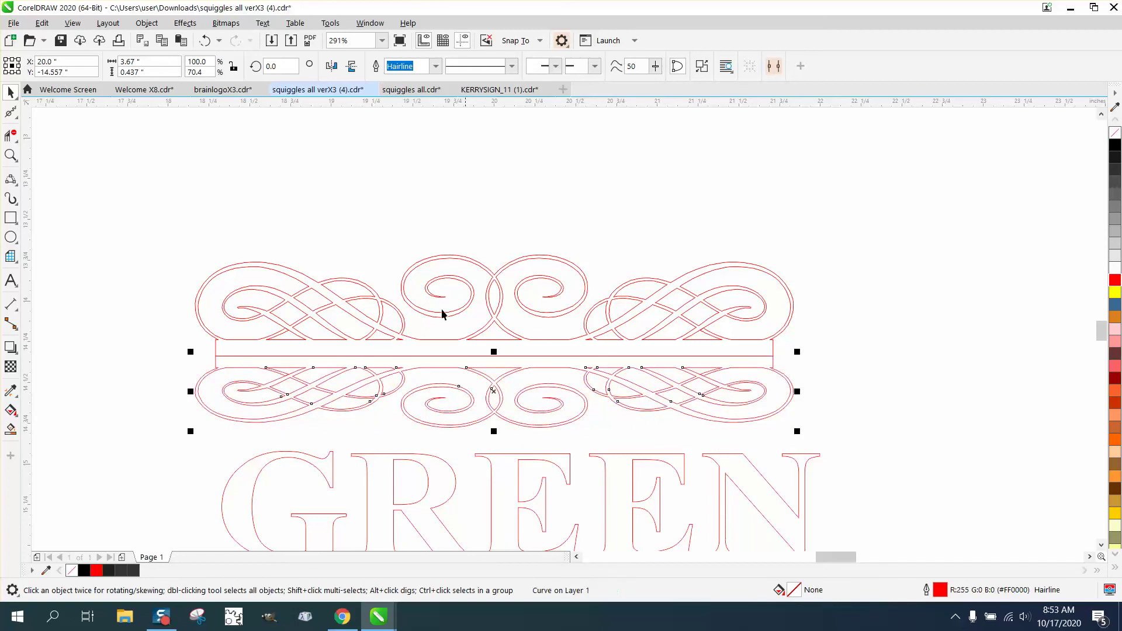
click(204, 42)
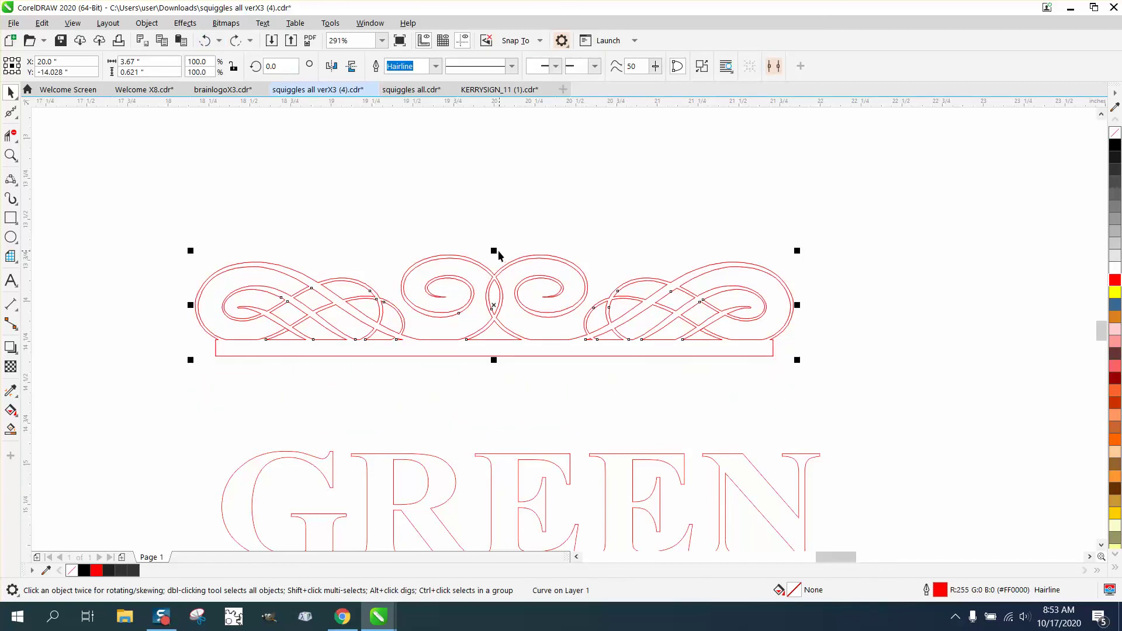
Step: Mirror a copy of the welded squiggle below and place GREEN between the two squiggles
drag(494, 251, 496, 388)
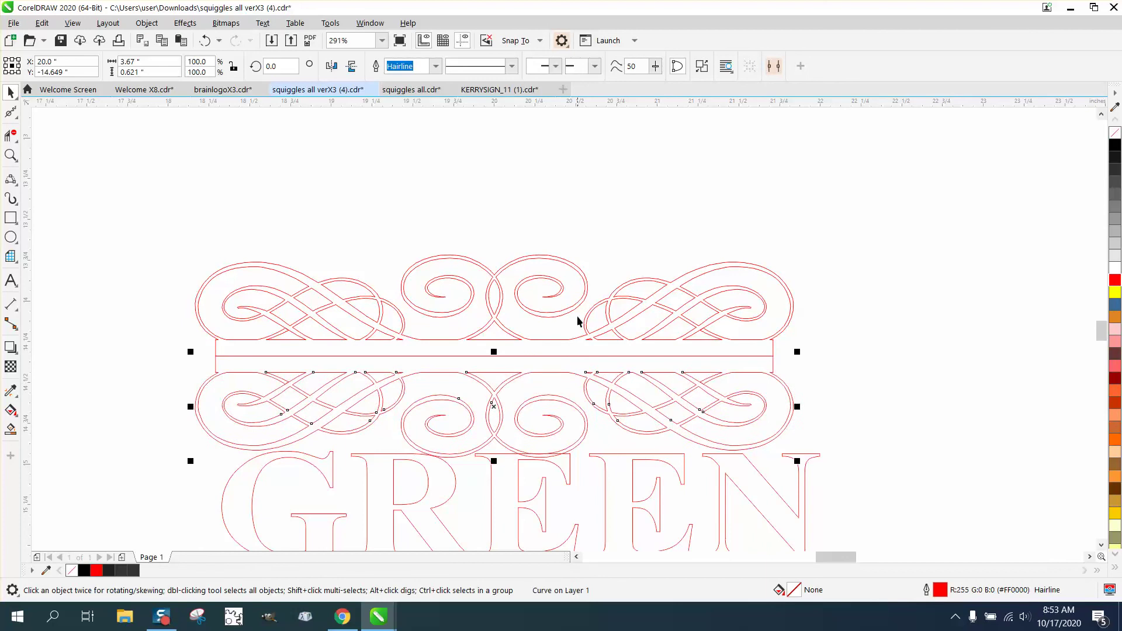
click(566, 236)
click(504, 385)
mouse_move(493, 406)
mouse_down()
mouse_move(494, 476)
mouse_move(546, 466)
mouse_move(514, 471)
mouse_move(529, 465)
mouse_move(531, 484)
mouse_up()
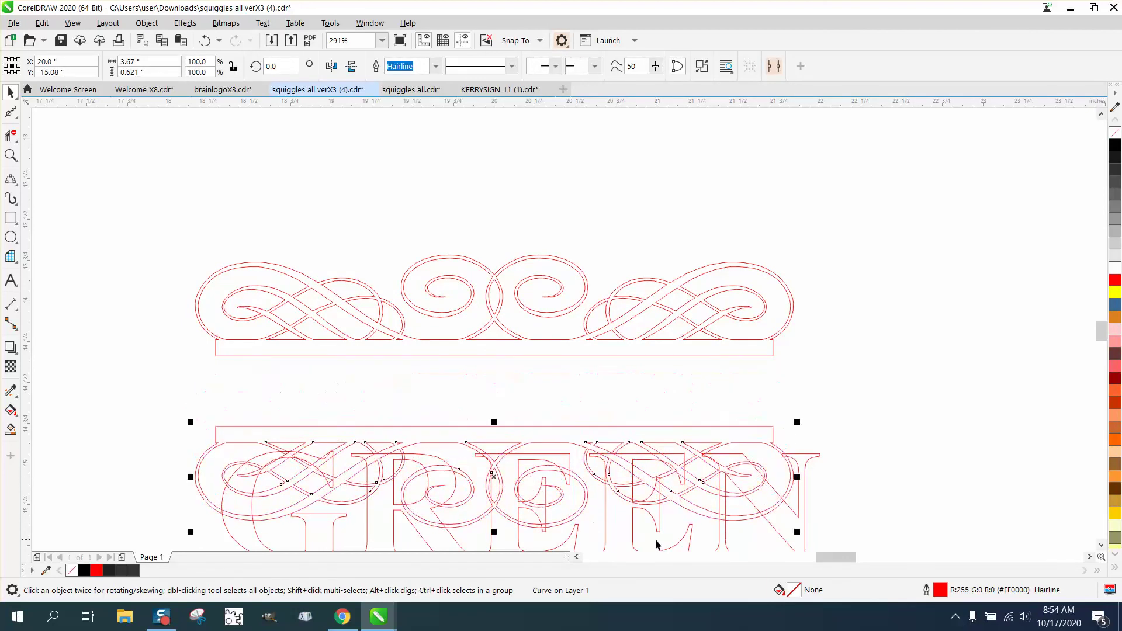
mouse_move(633, 542)
mouse_down()
mouse_move(869, 403)
mouse_move(849, 380)
mouse_move(647, 403)
mouse_move(601, 435)
mouse_up()
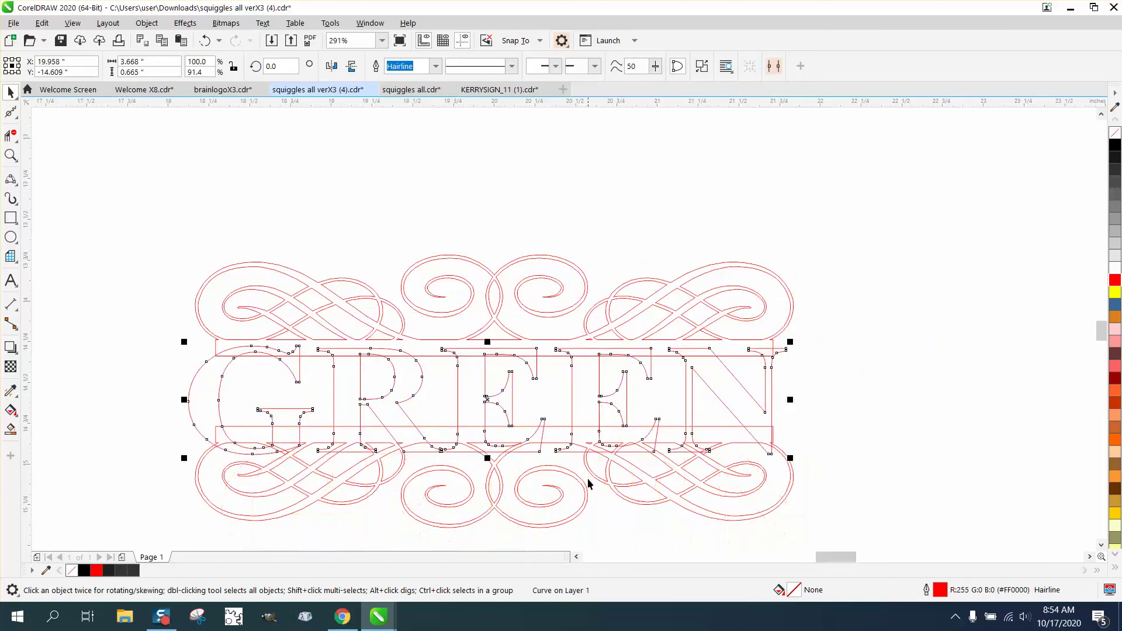
mouse_move(583, 490)
mouse_down()
mouse_move(595, 494)
mouse_move(583, 508)
mouse_up()
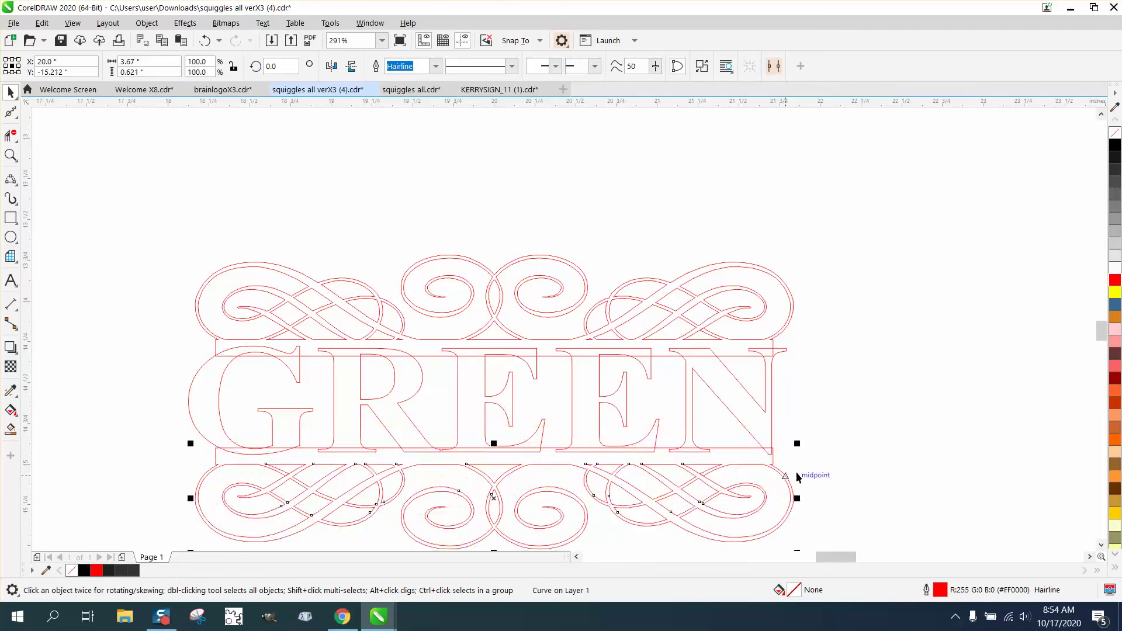
Step: Snap the lower squiggle up against GREEN and select the word with both squiggles
scroll(228, 270, down, 3)
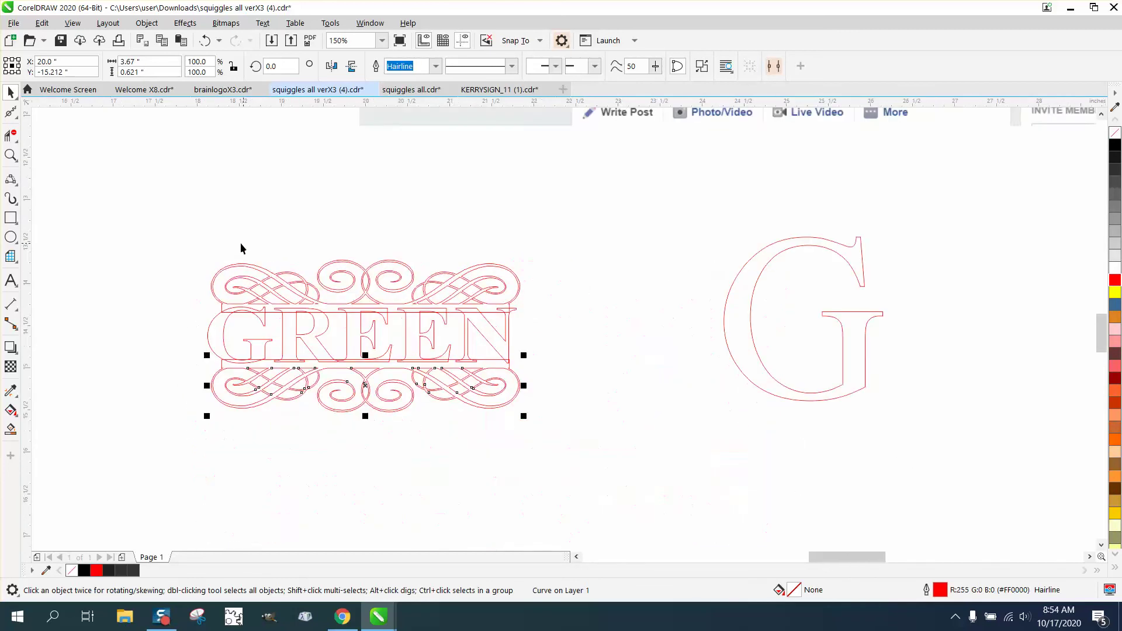
click(11, 155)
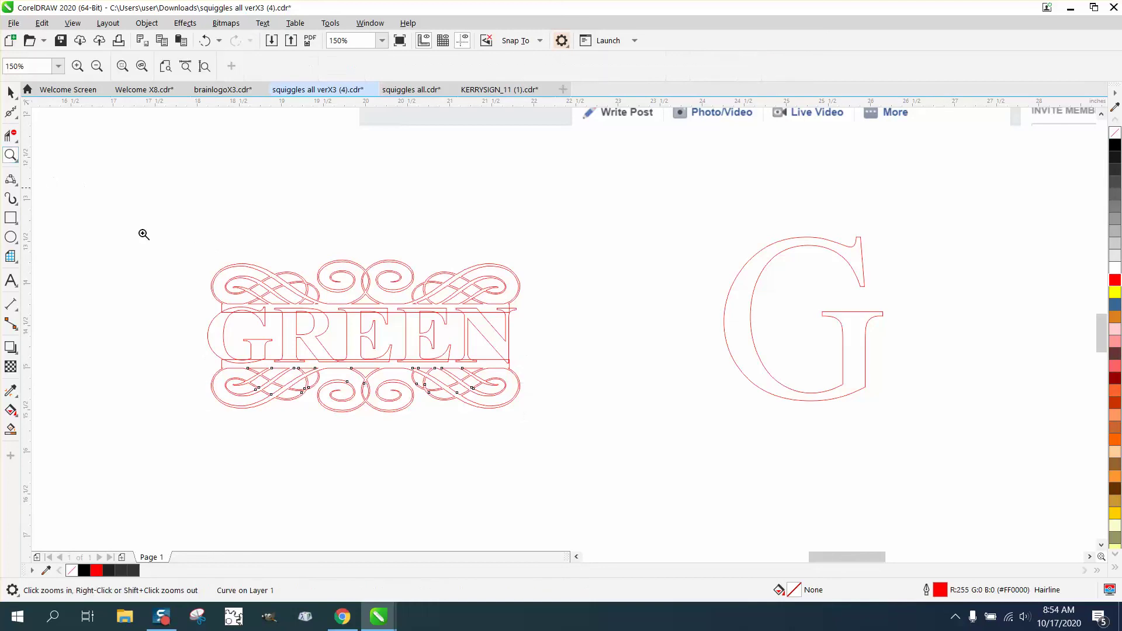
drag(175, 248, 627, 487)
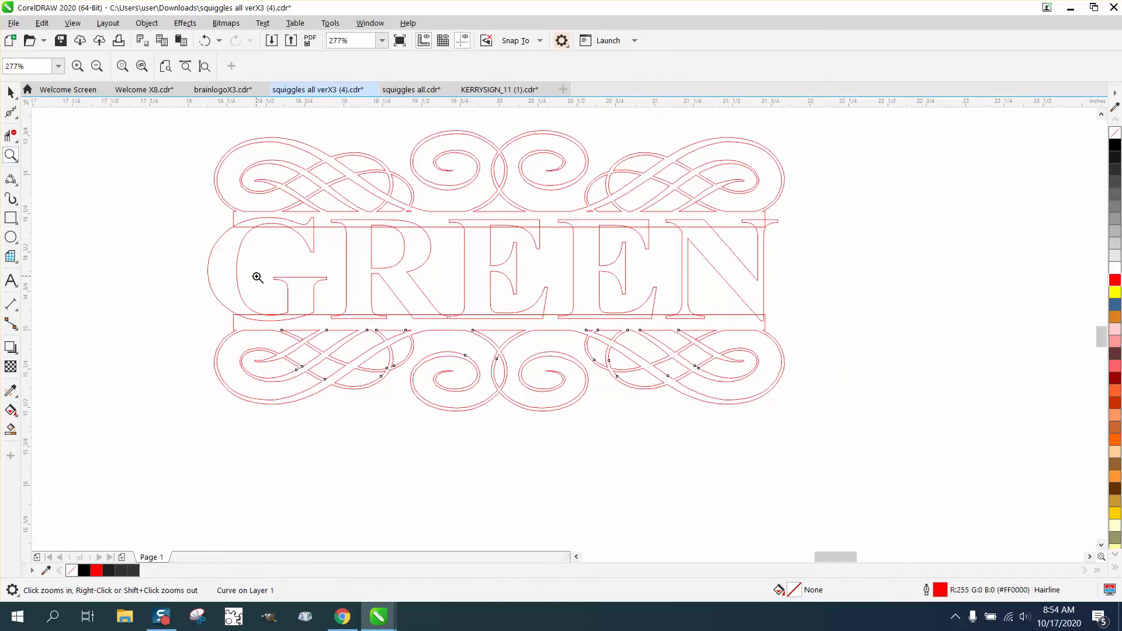
click(11, 92)
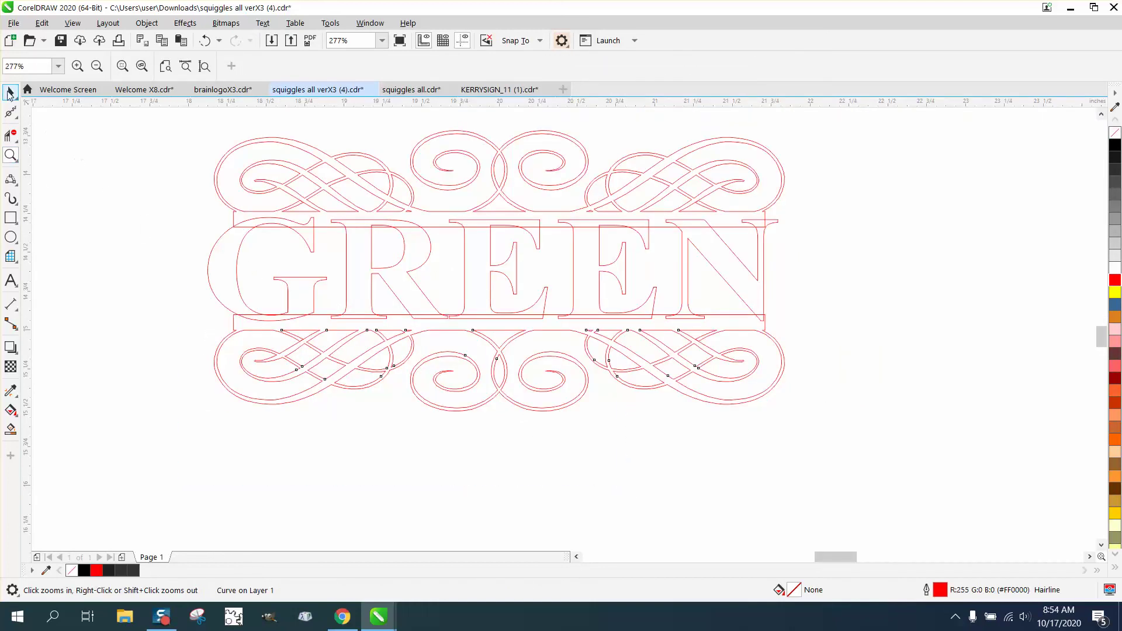
click(491, 277)
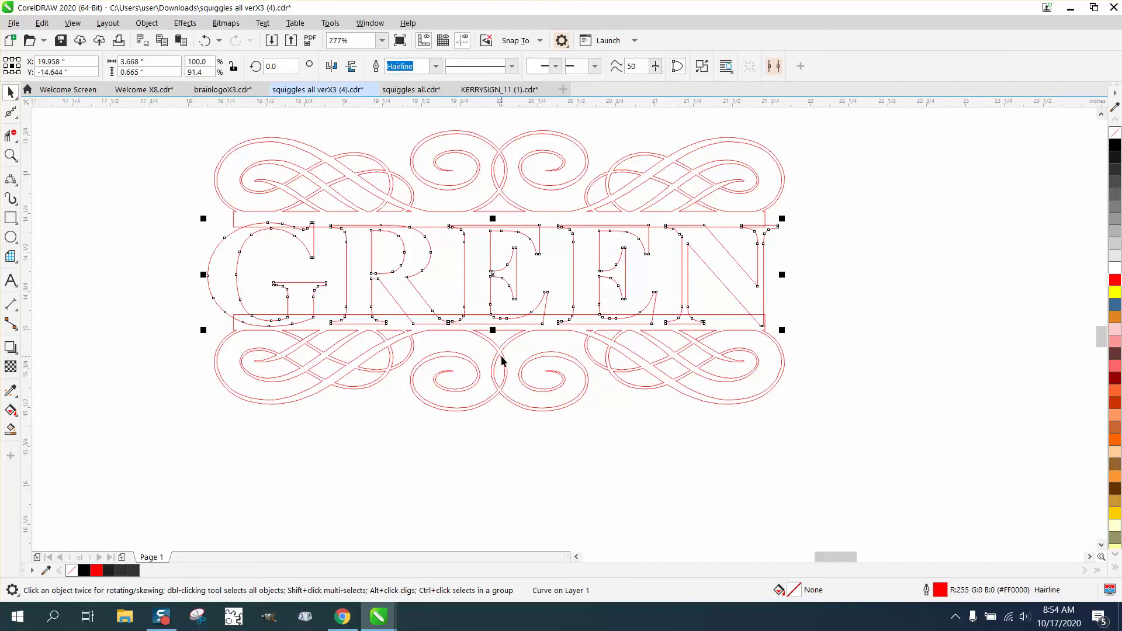
drag(501, 363, 502, 362)
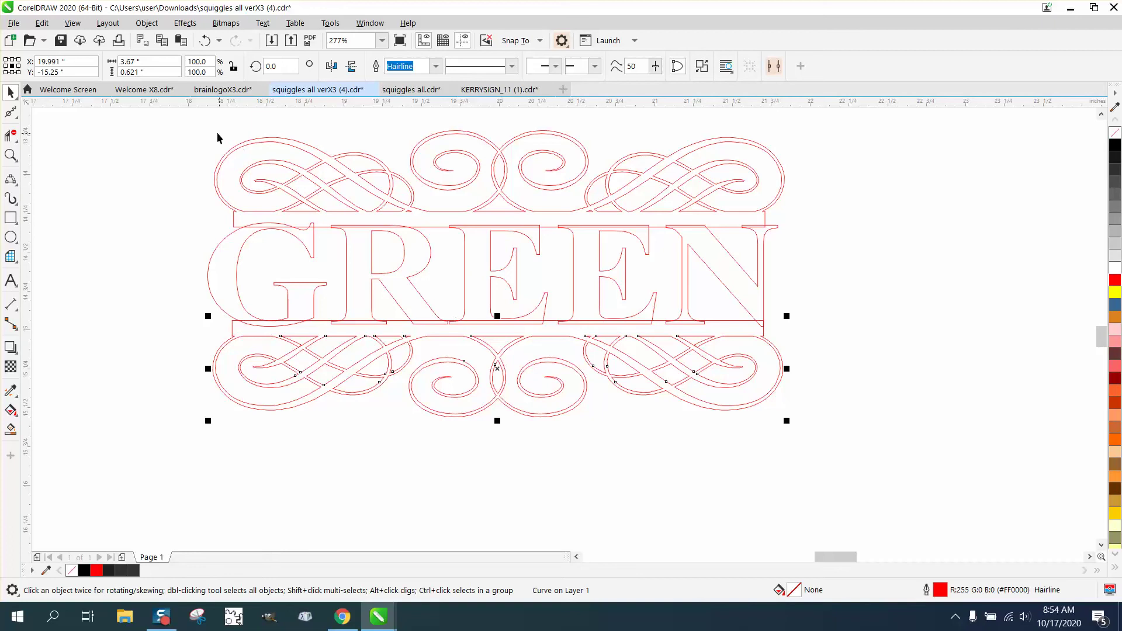
drag(180, 125, 920, 482)
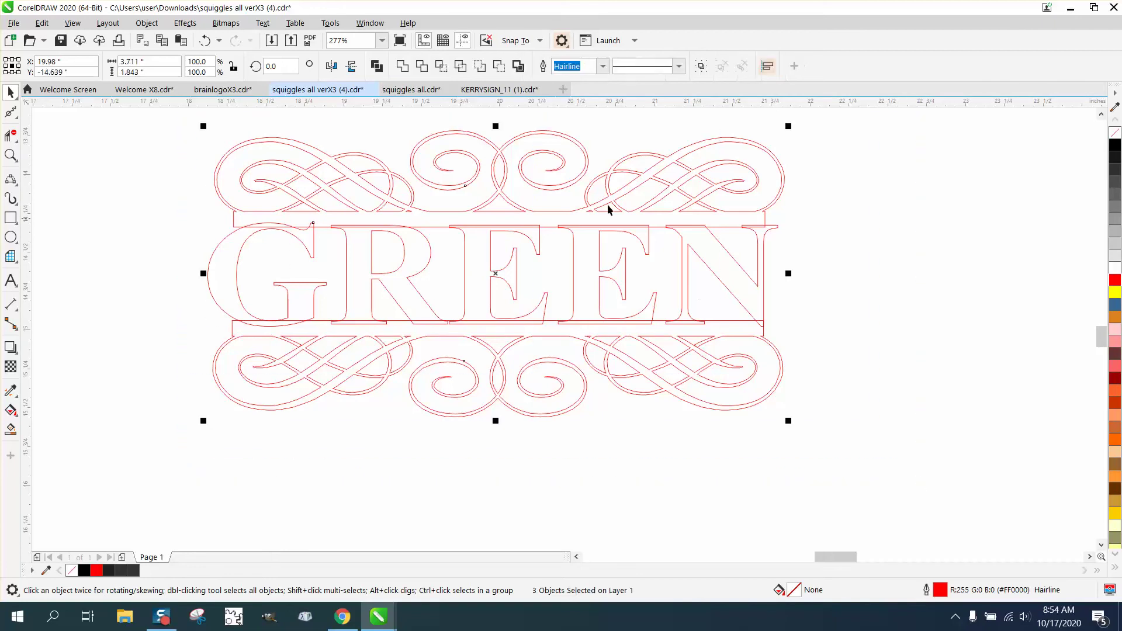
Step: Weld the three pieces, smart-fill the design black, and move the fill down and right
click(402, 66)
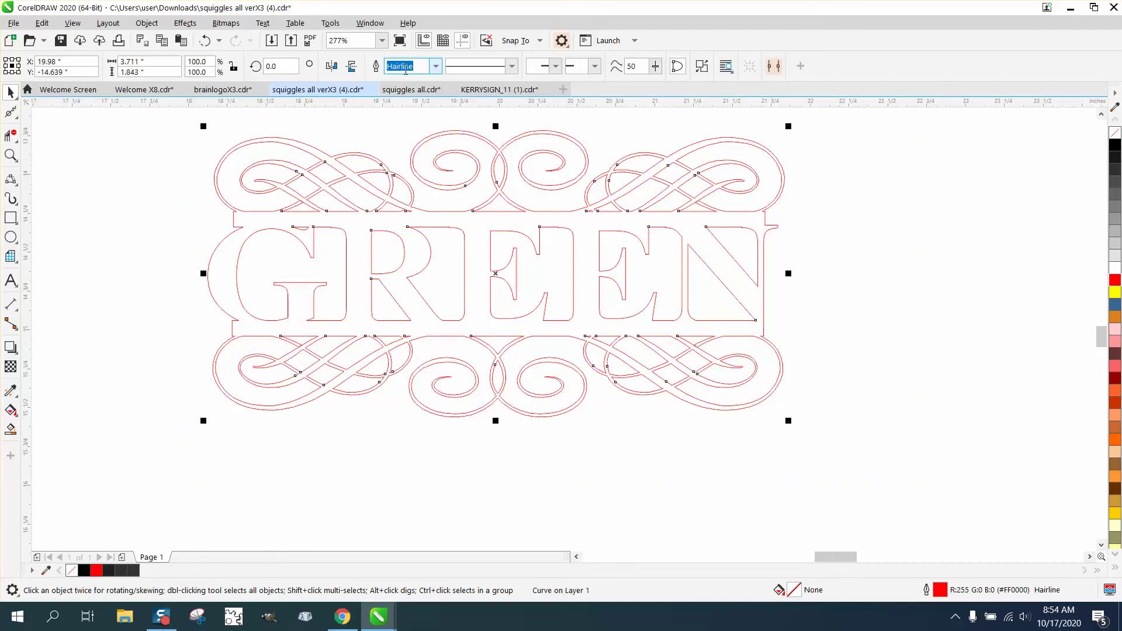
click(11, 429)
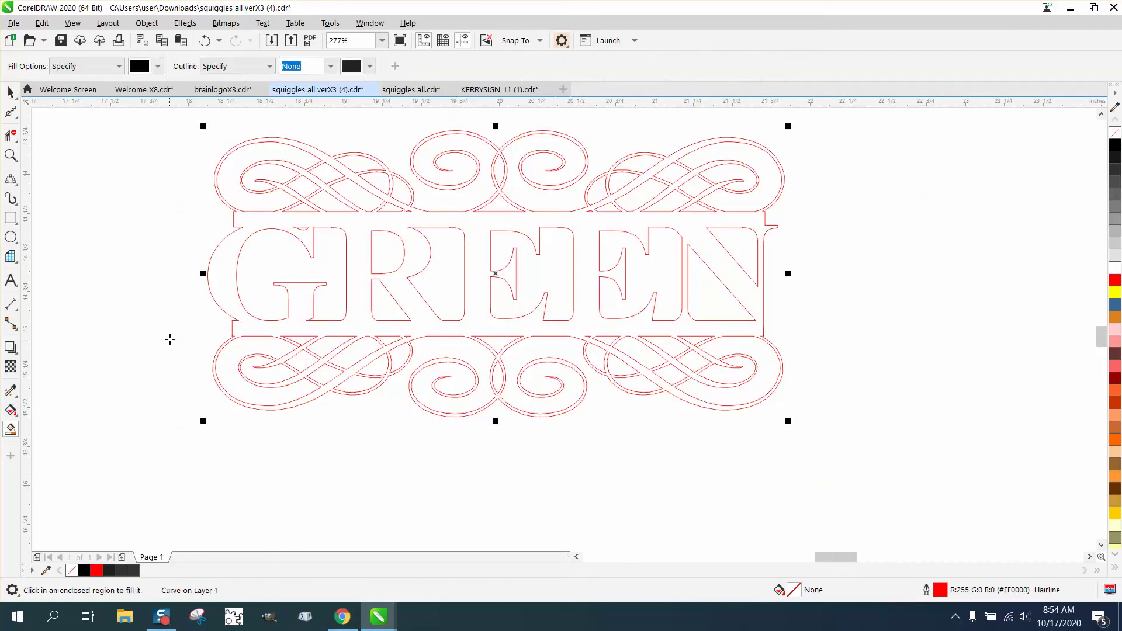
click(214, 290)
scroll(199, 260, down, 2)
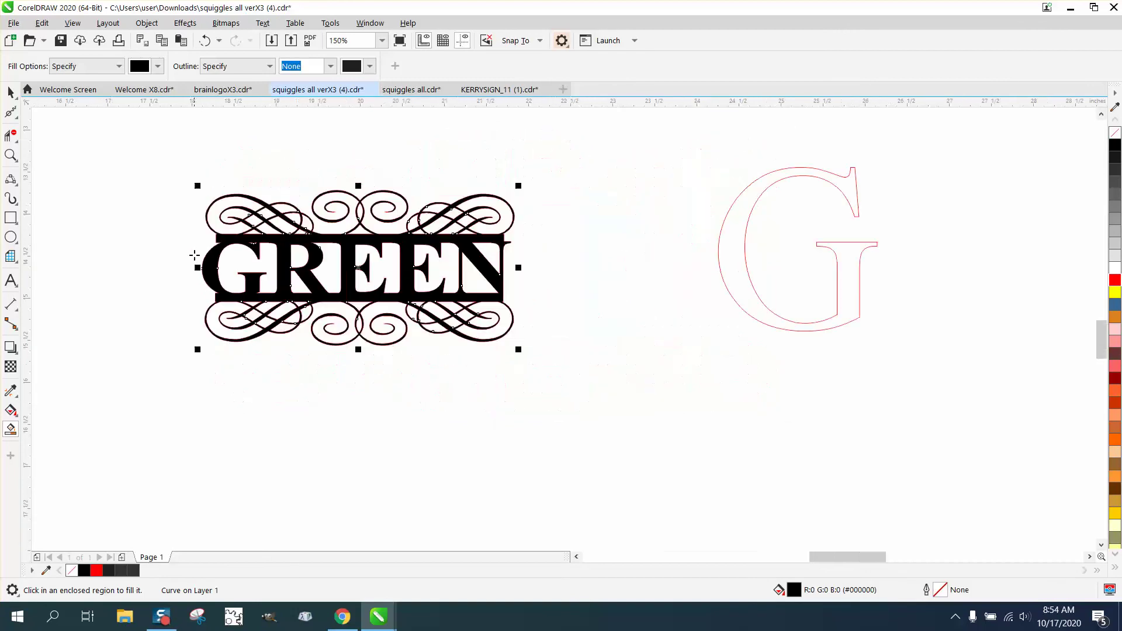
click(11, 92)
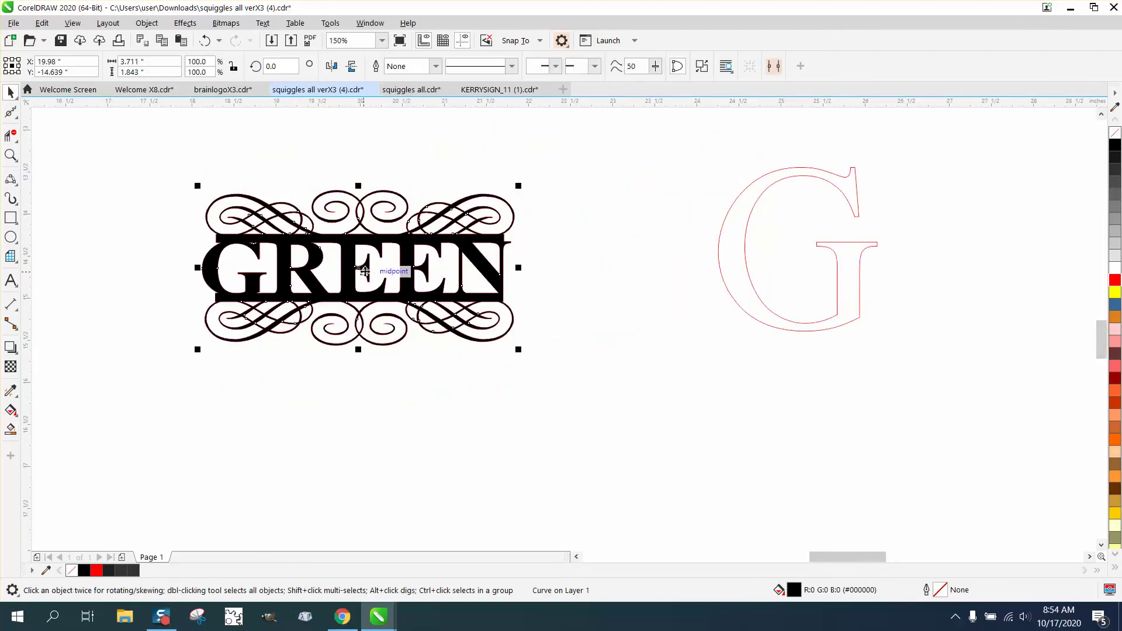
drag(395, 297, 649, 431)
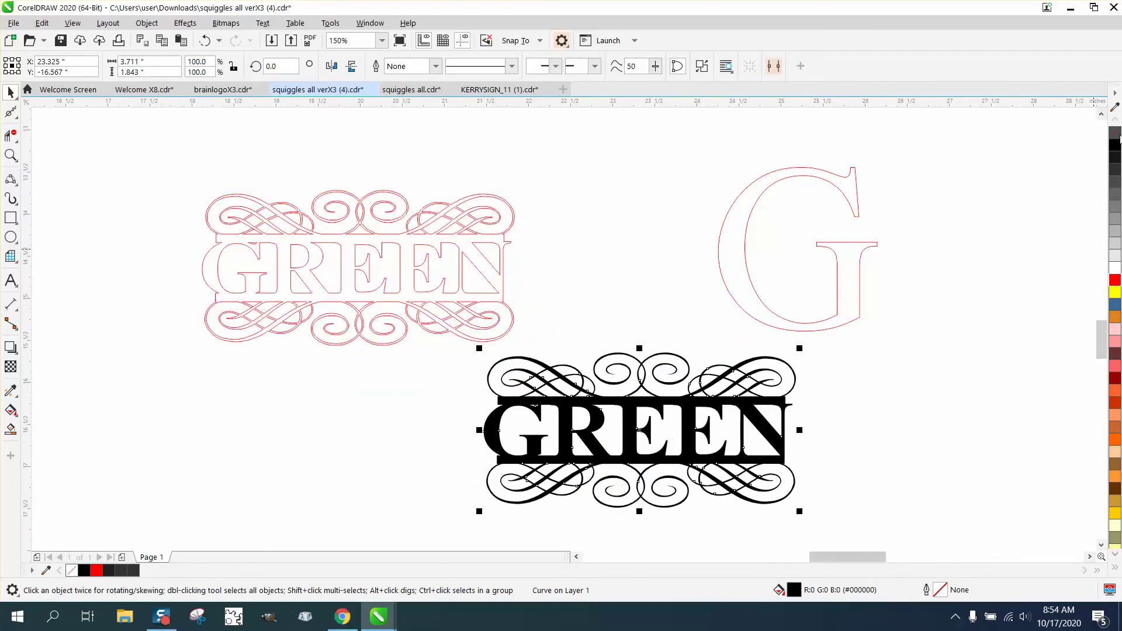
Step: Give the moved copy no fill and a red outline, then smart-fill the lower GREEN design black
click(1116, 135)
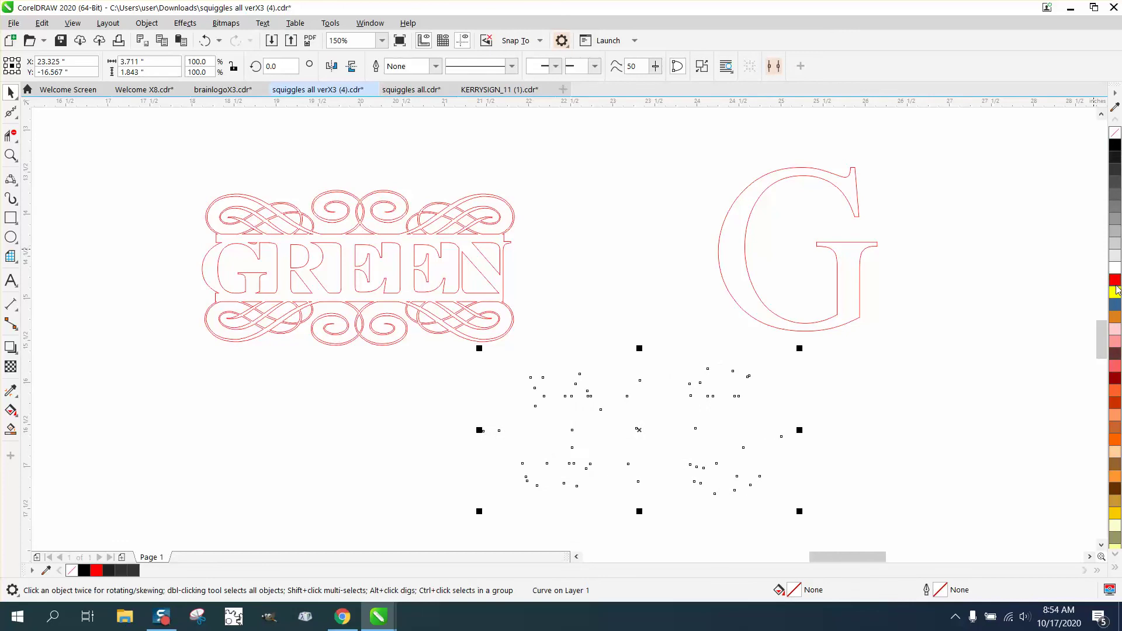
right_click(1115, 281)
click(584, 304)
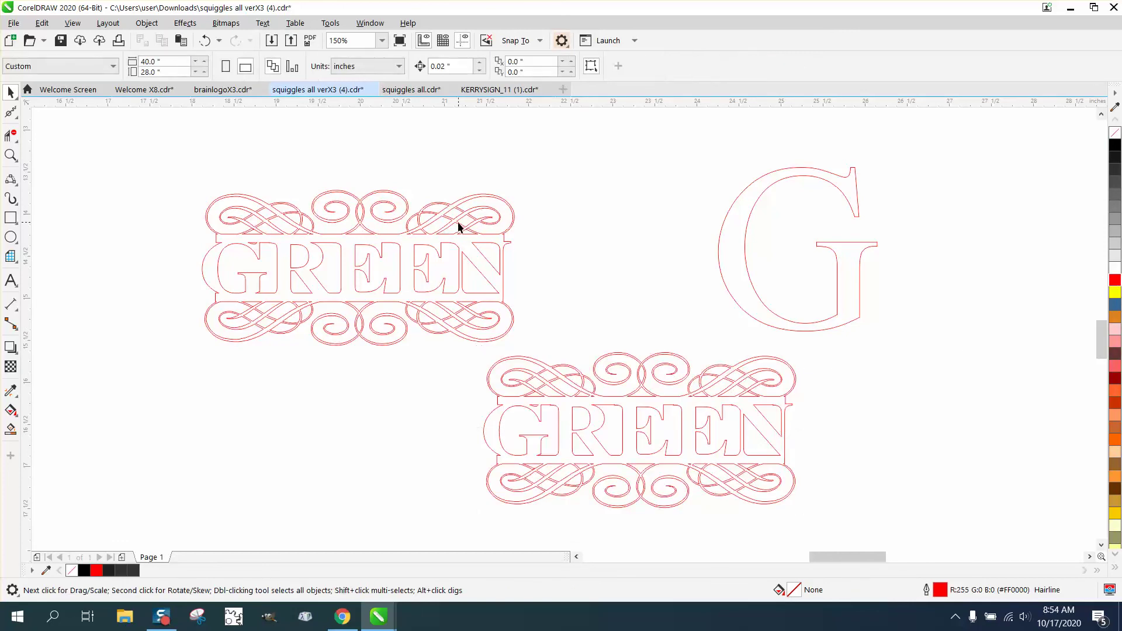
drag(458, 227, 426, 214)
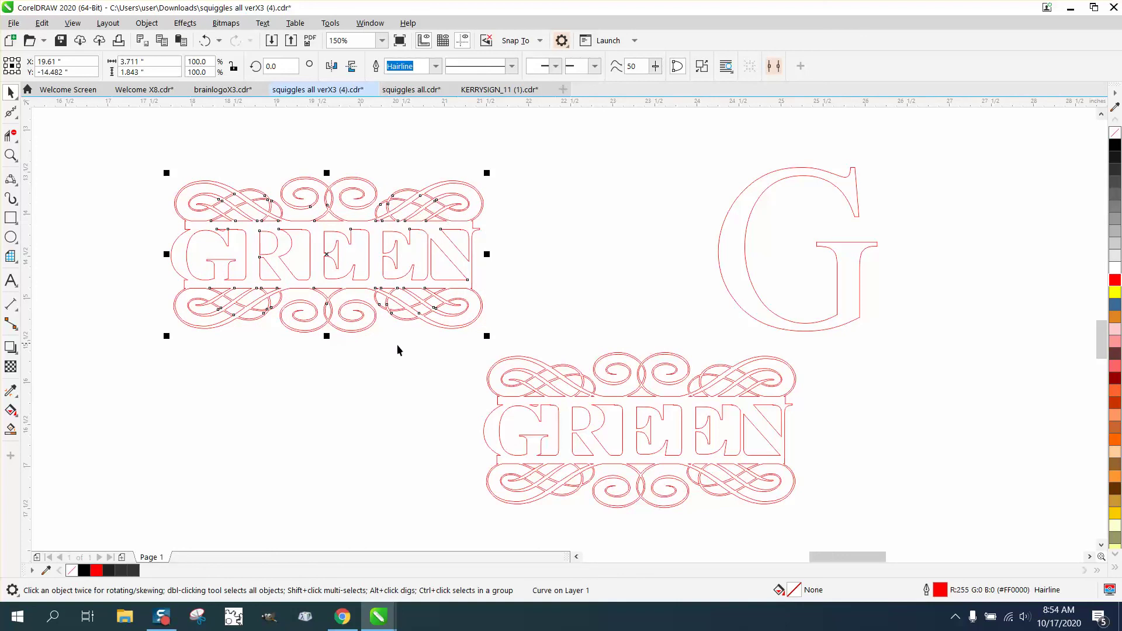
click(11, 430)
click(631, 415)
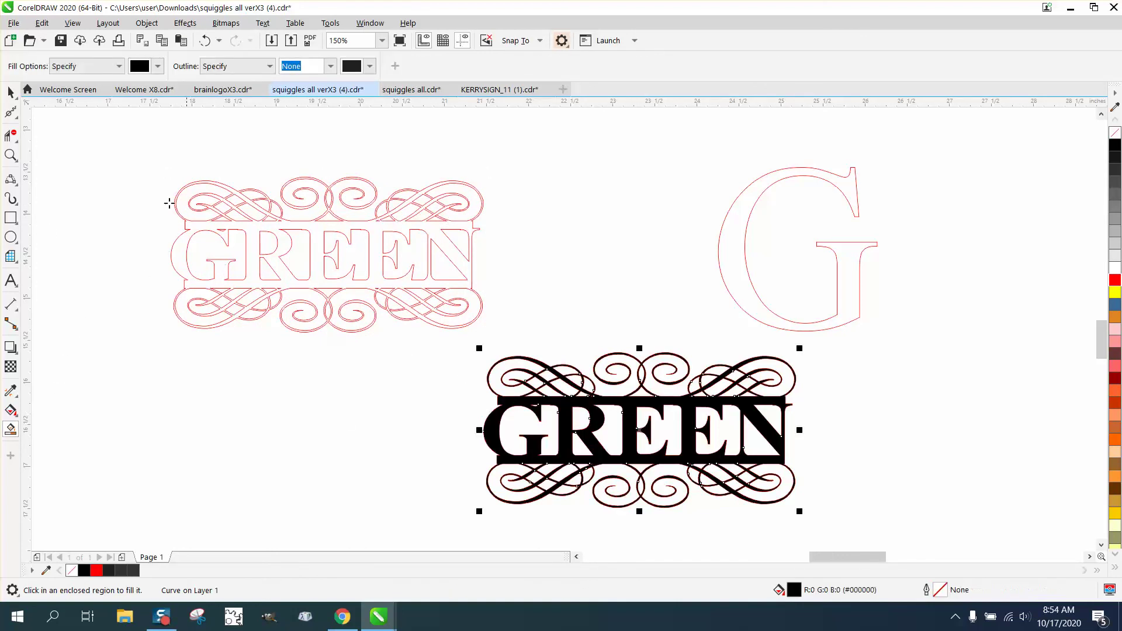
click(11, 153)
right_click(626, 282)
right_click(626, 282)
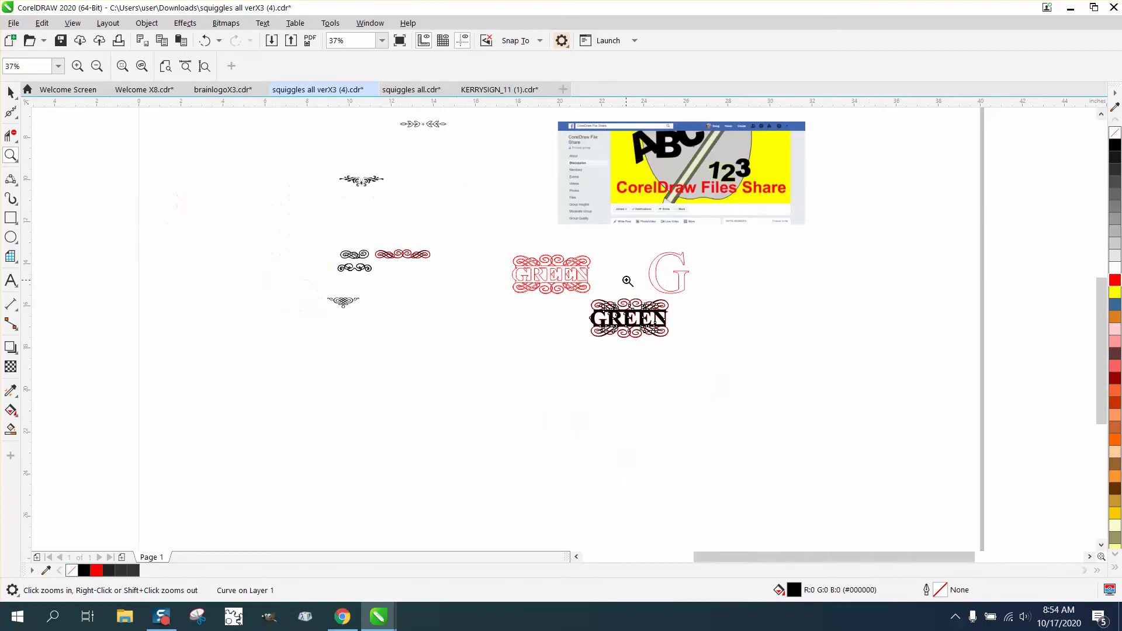
drag(556, 133, 779, 214)
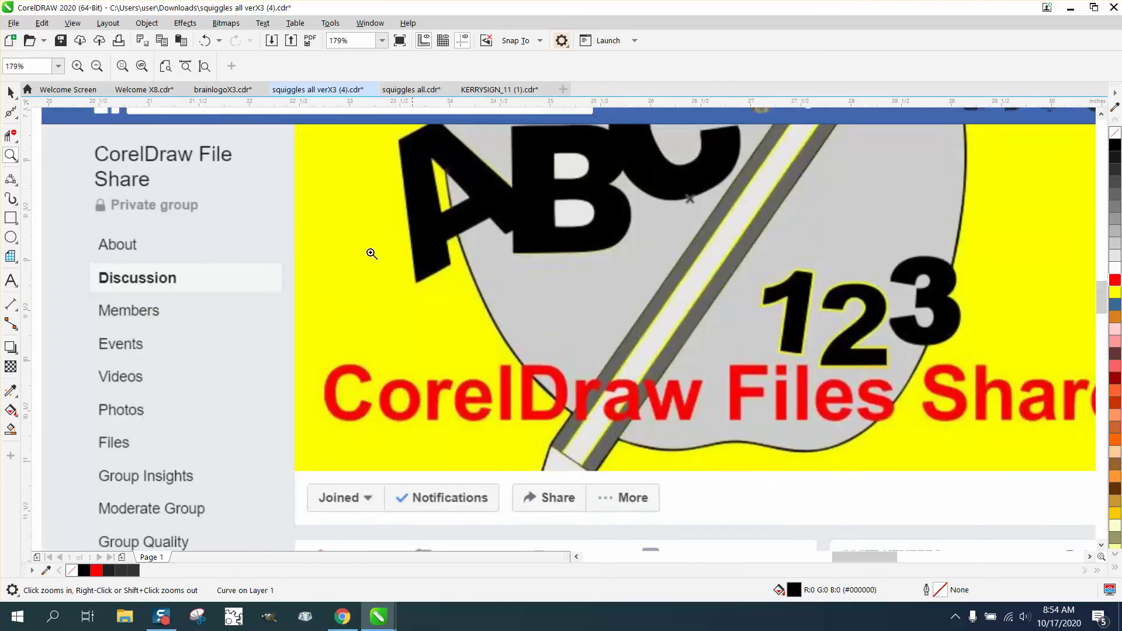
scroll(322, 239, down, 3)
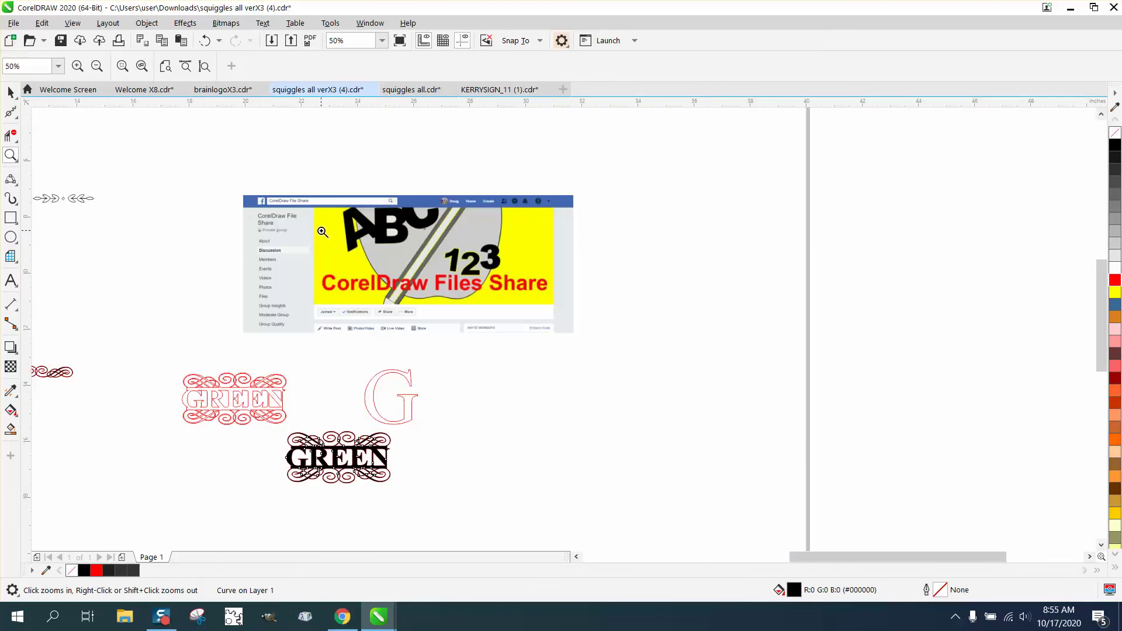
right_click(322, 232)
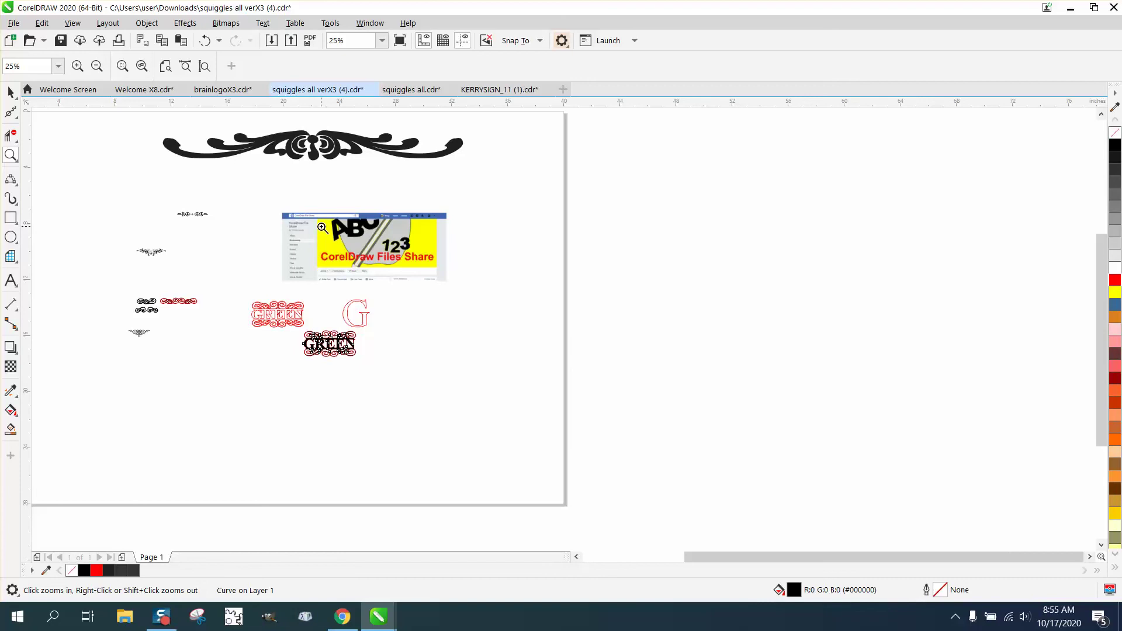
drag(290, 323, 408, 366)
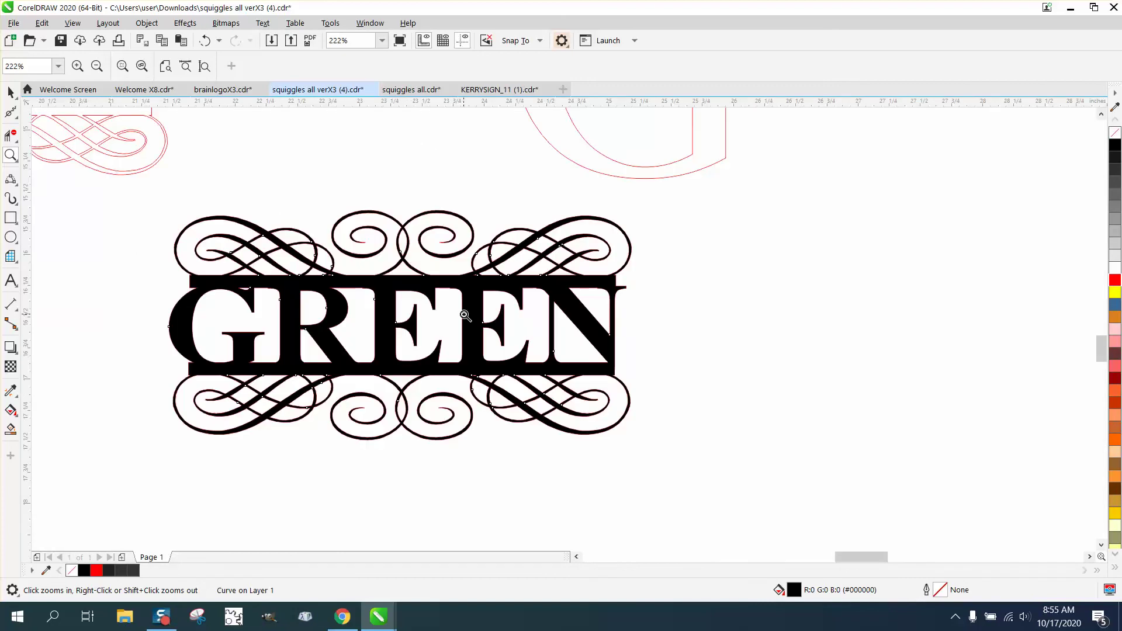